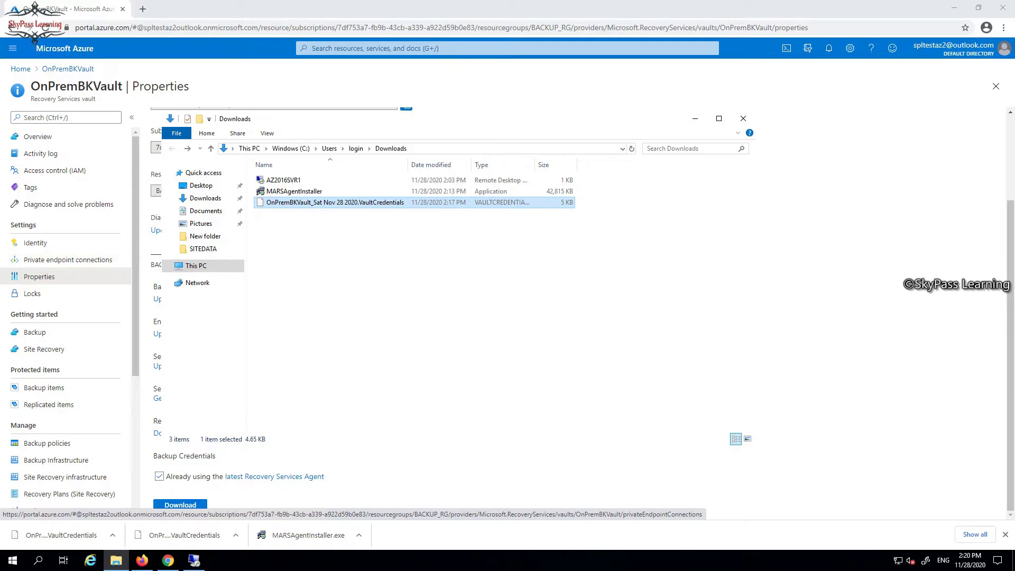
Copy the OnPremBKVault vault credentials file from Downloads and paste it onto the remote server's desktop.
right_click(210, 205)
click(234, 292)
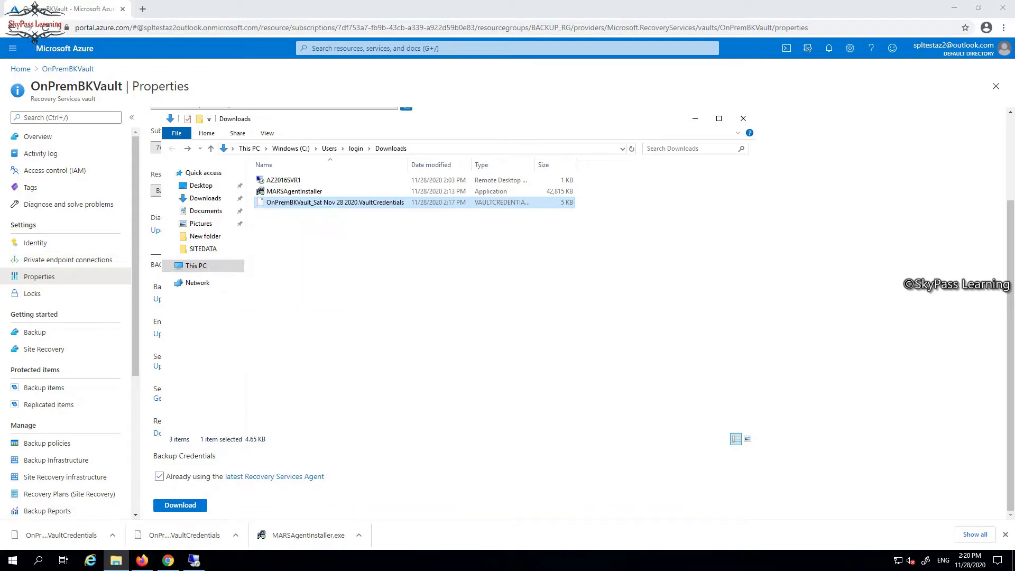
click(194, 560)
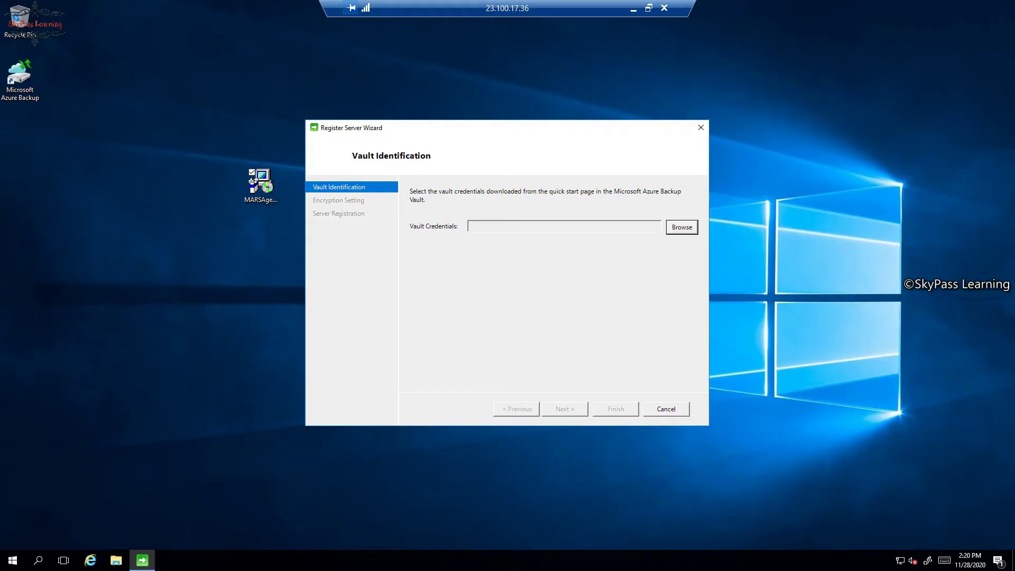
right_click(116, 322)
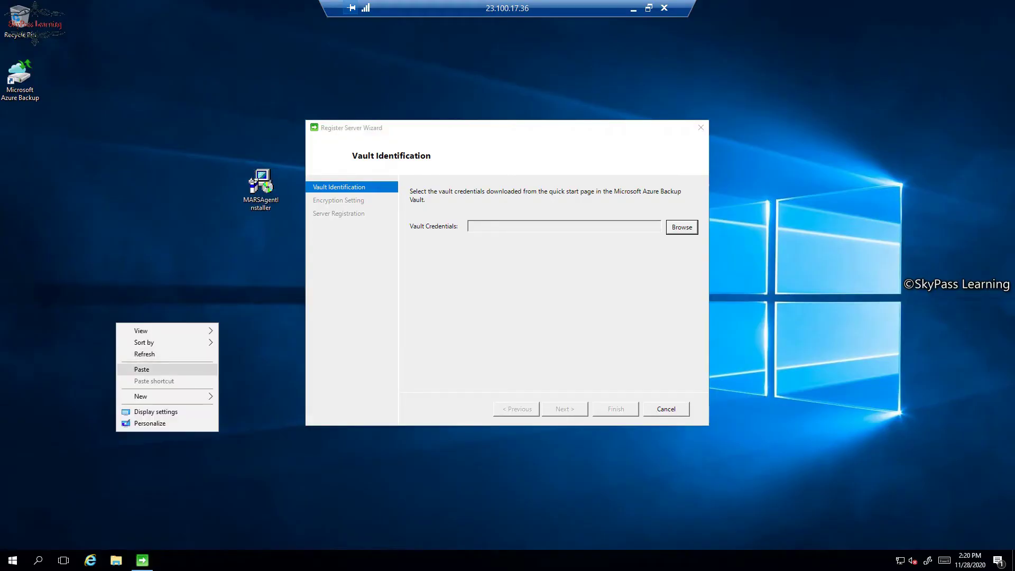
click(159, 369)
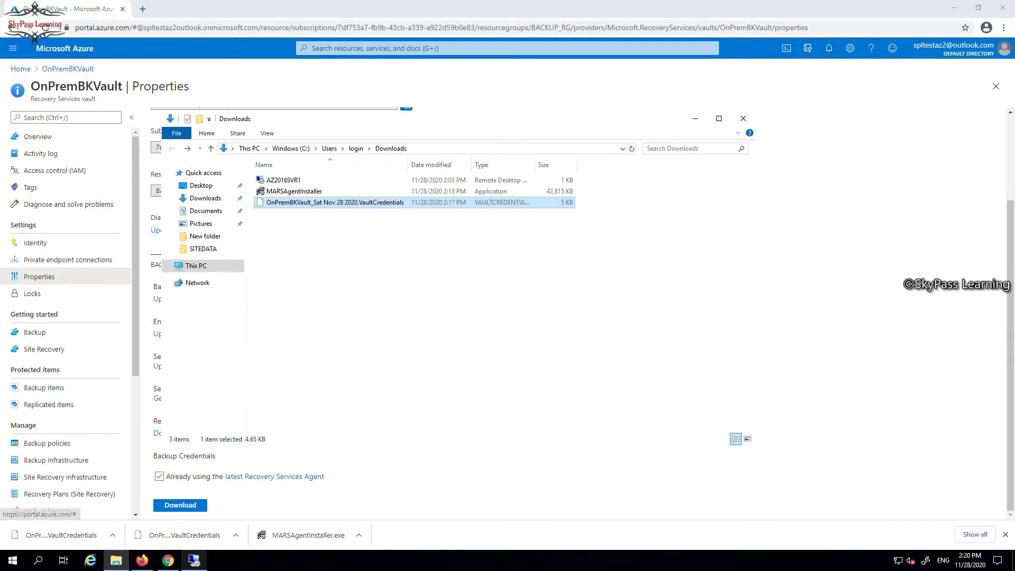
Check the virtual machines list in the Azure portal and return to the home page.
click(20, 69)
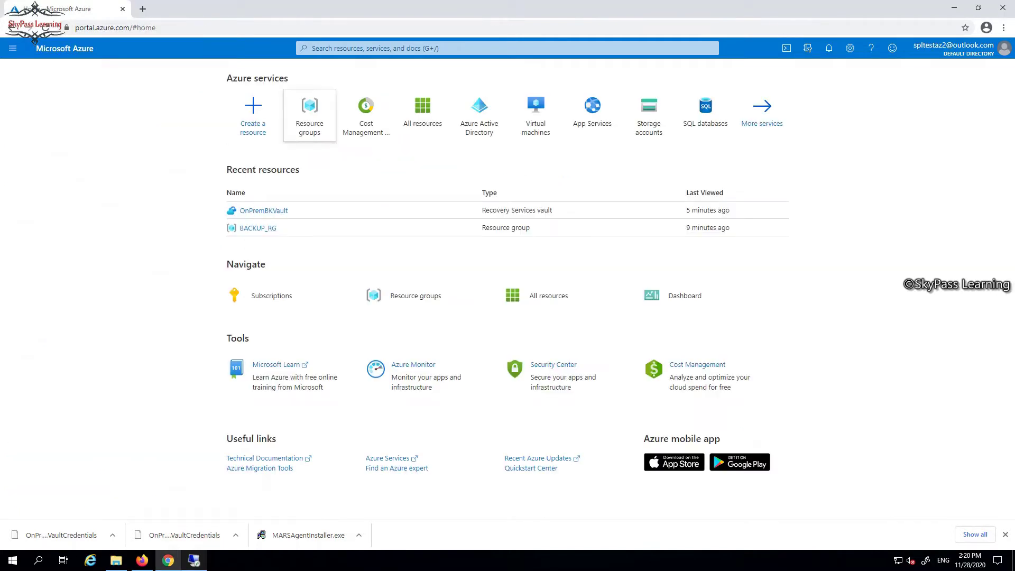
click(536, 113)
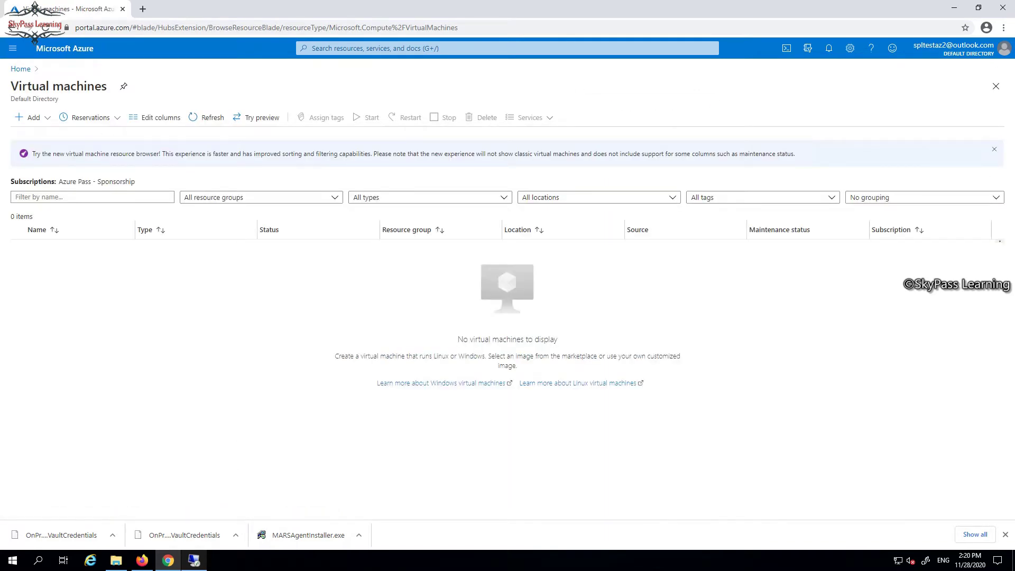
click(21, 69)
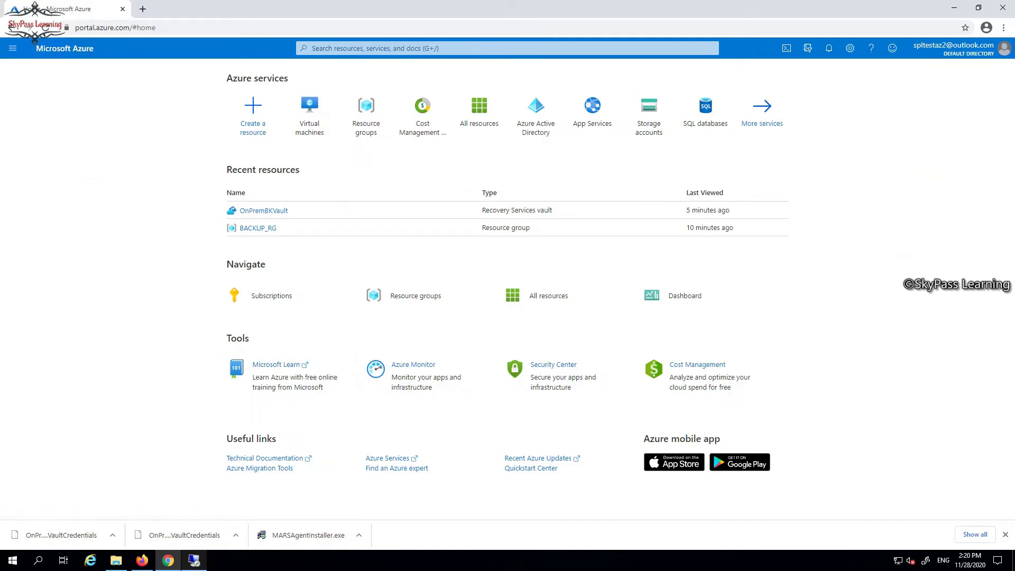
Switch to the remote server, choose the OnPremBKVault credentials file from the desktop for vault identification, and continue to the encryption settings.
key(alt+Tab)
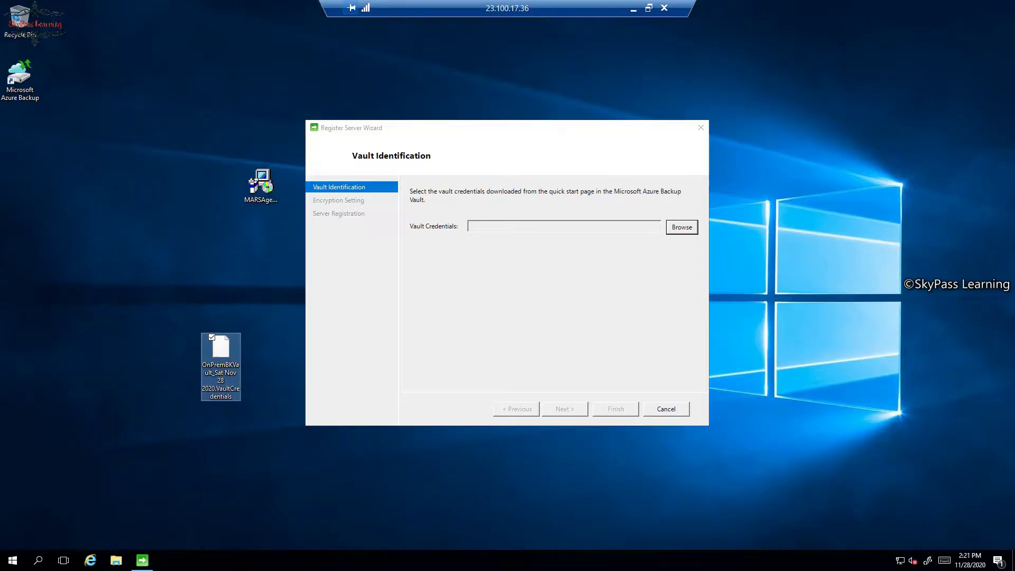
click(682, 227)
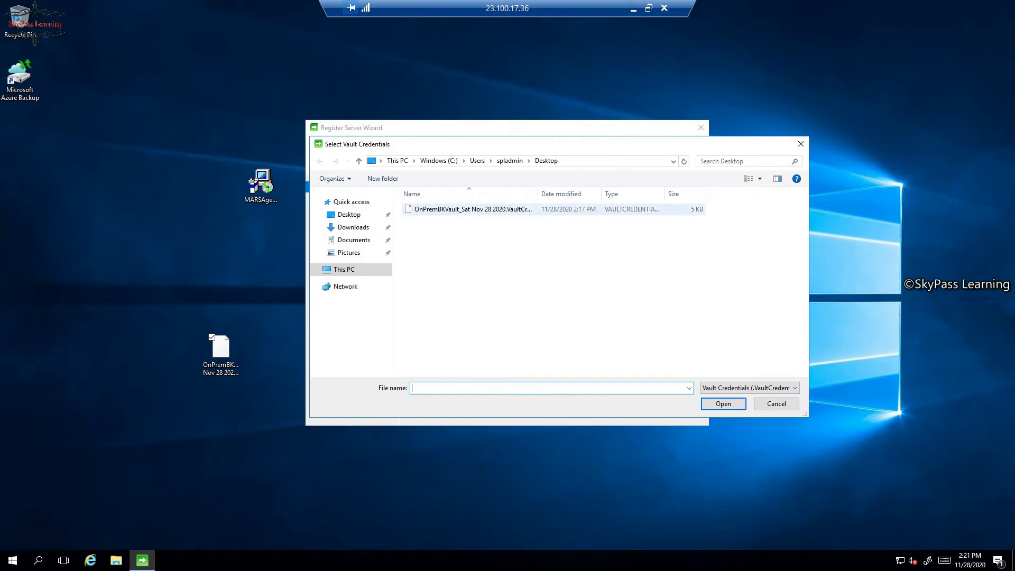
double_click(473, 209)
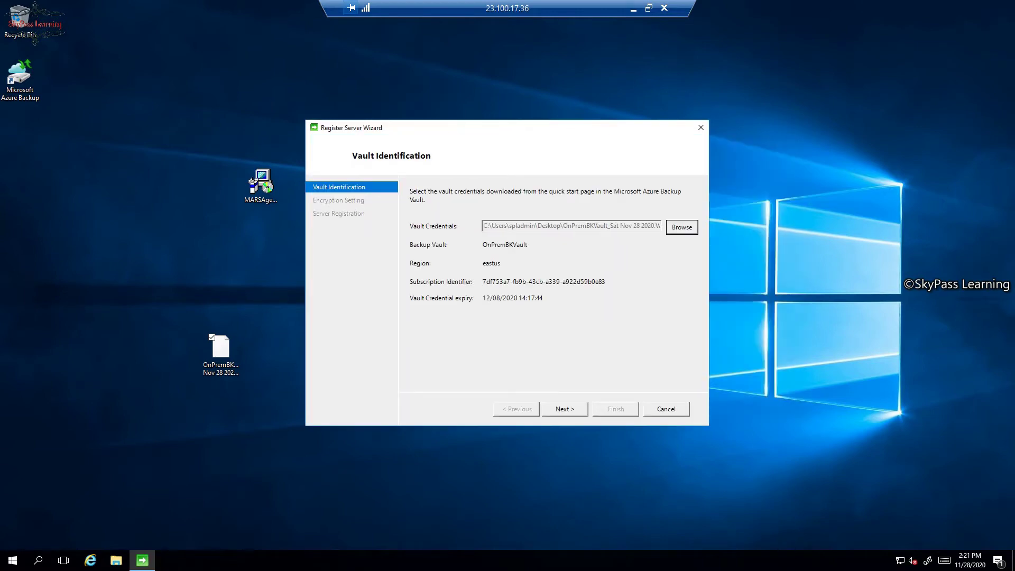
key(Return)
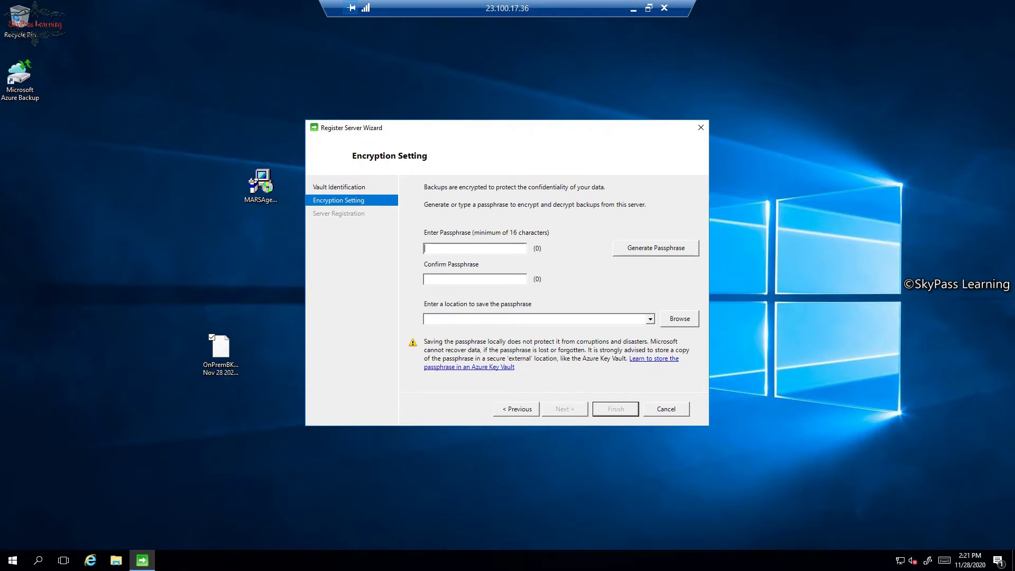
Generate an encryption passphrase and set its save location to a new desktop folder named pahhs.
key(alt+g)
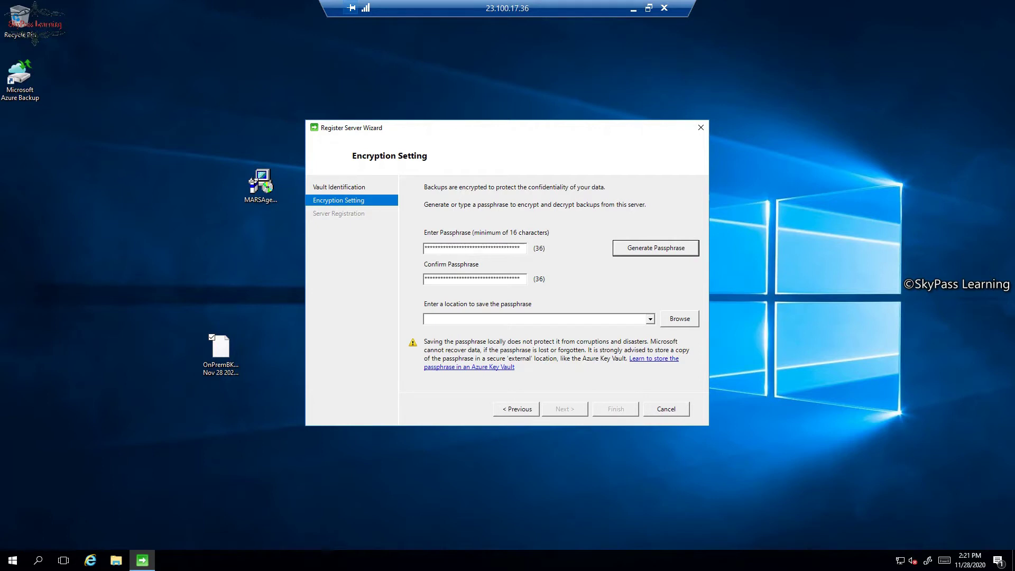
key(shift+Tab)
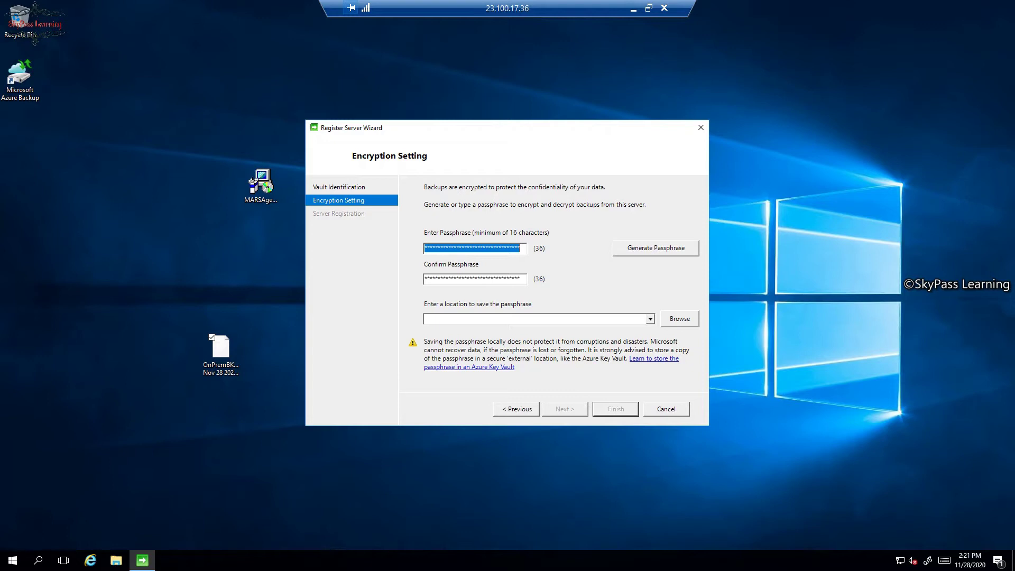
click(537, 319)
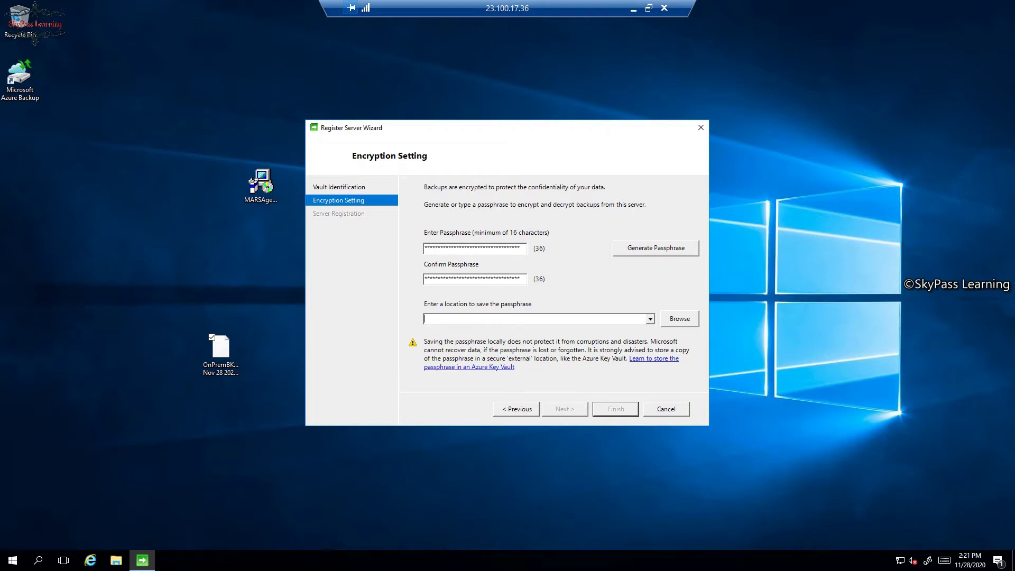
key(Tab)
key(Return)
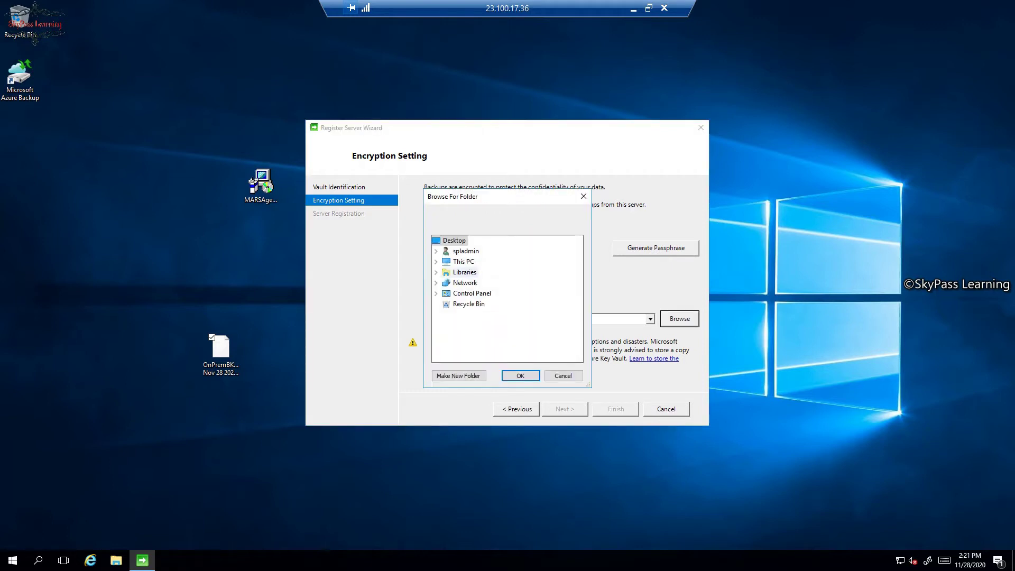
key(Tab)
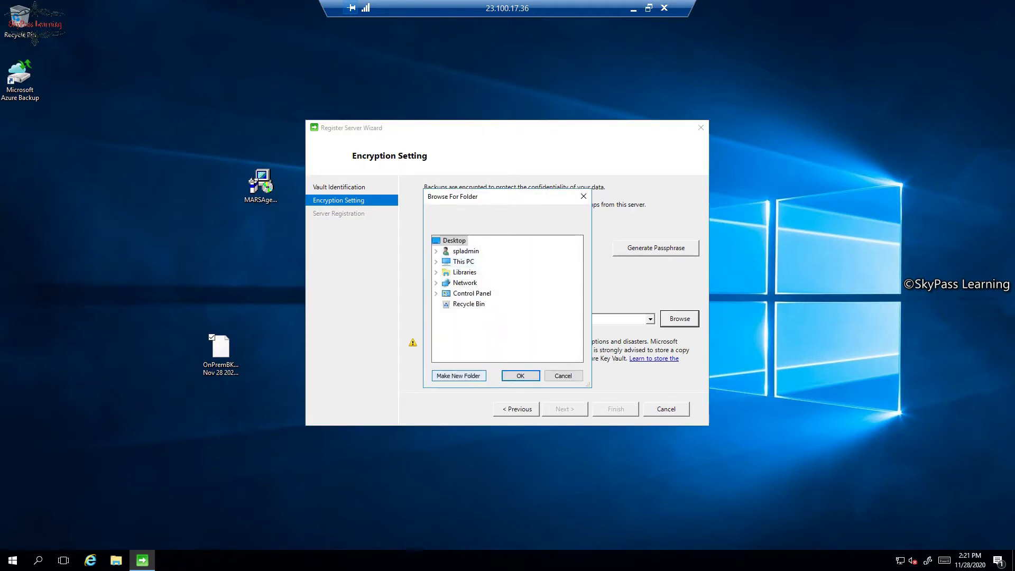
key(Return)
text(pahhs)
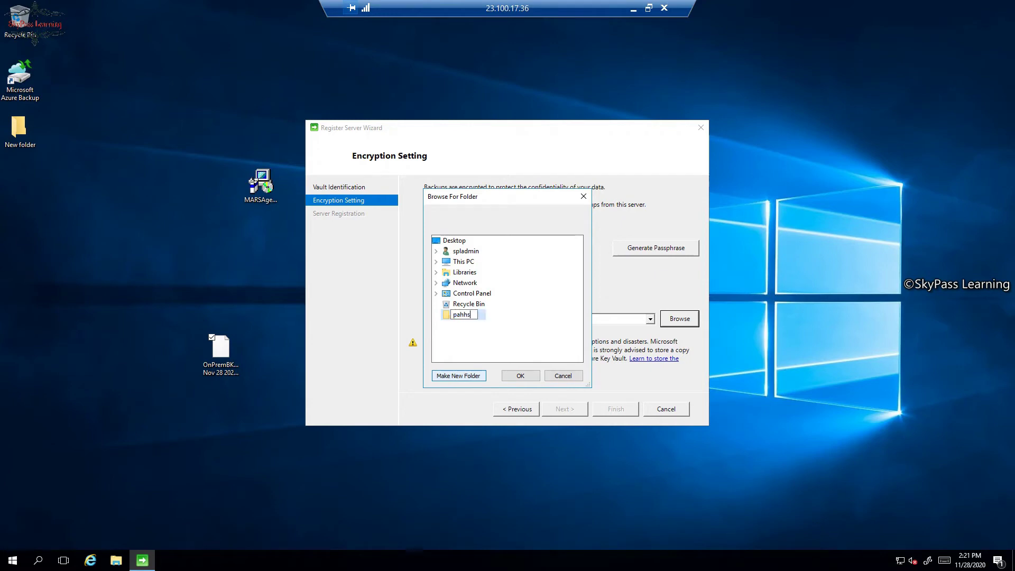
key(Return)
key(Tab)
key(Return)
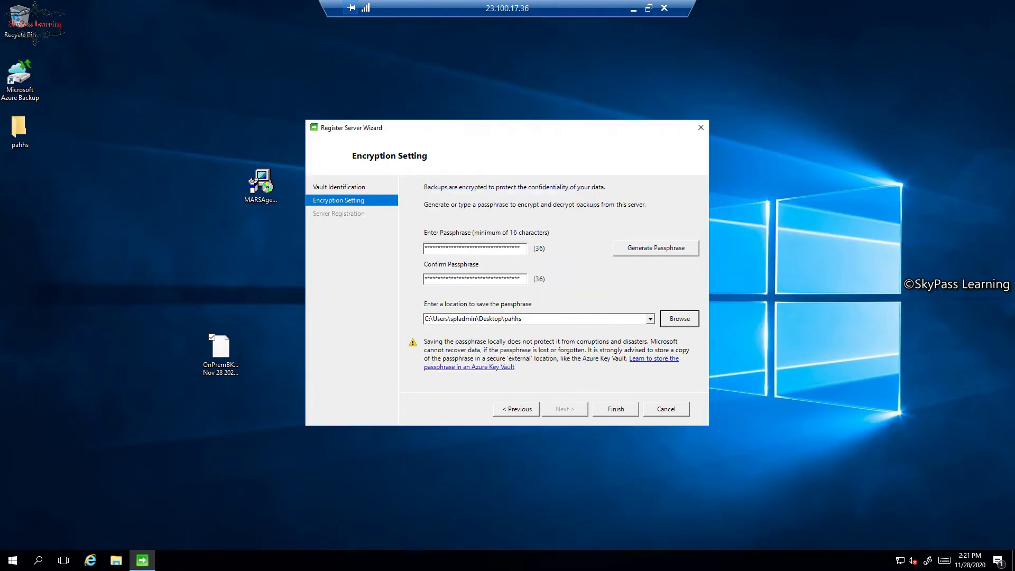
Finish the encryption settings and agree to store the passphrase on this machine so the server registration starts.
key(Tab)
key(Return)
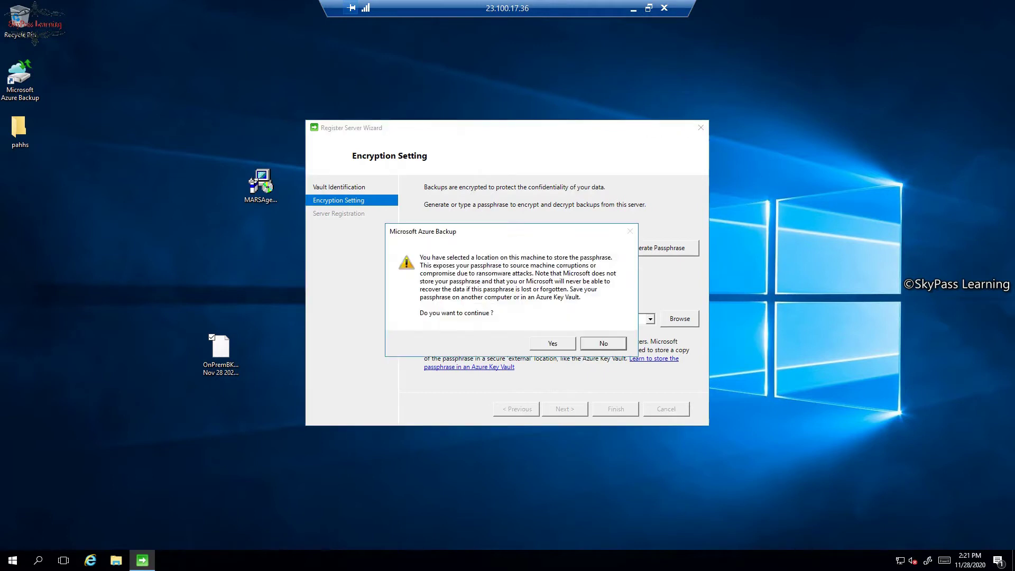
key(Tab)
key(Return)
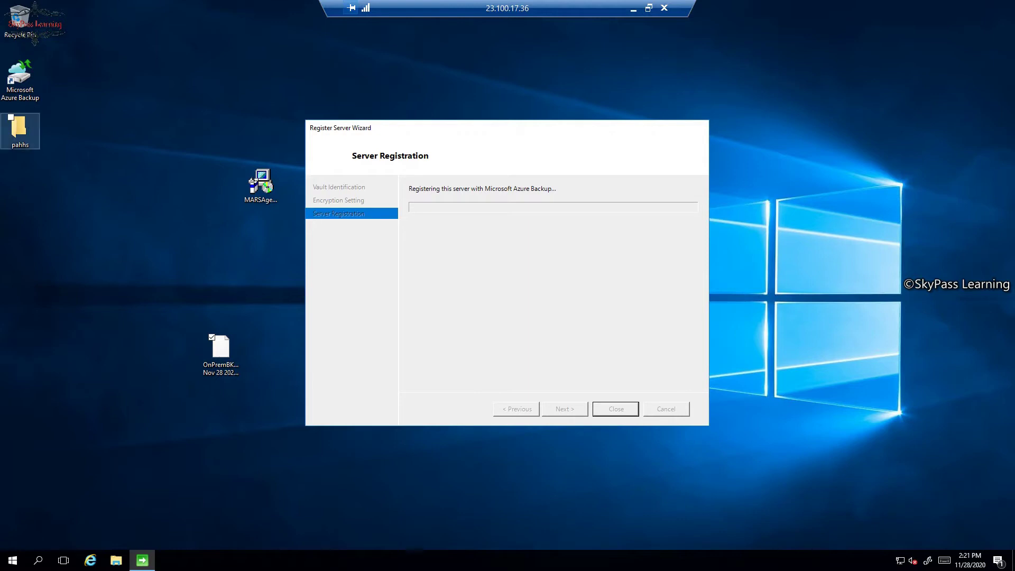
Check the contents of the pahhs folder on the desktop and close it.
double_click(20, 129)
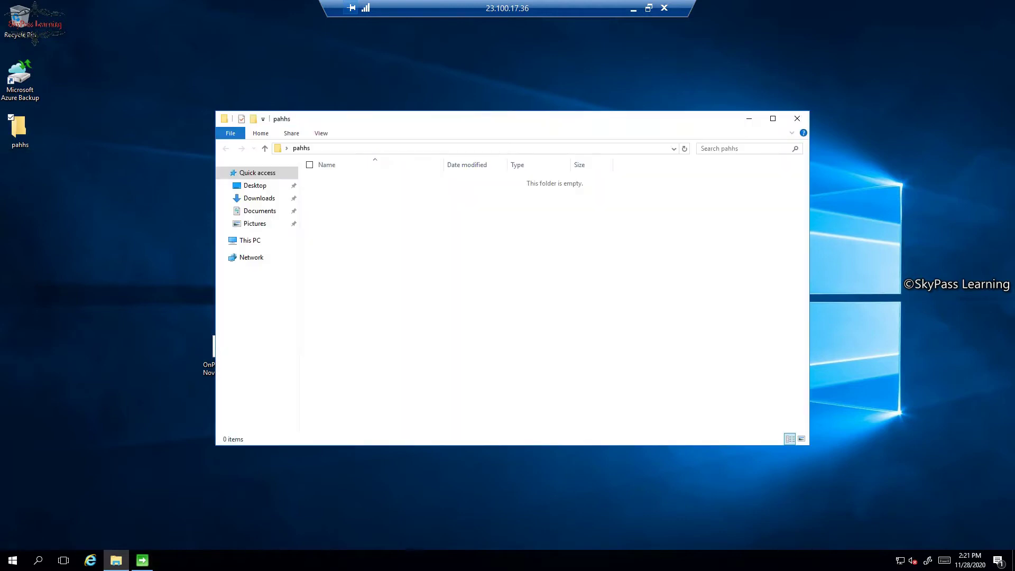
click(798, 119)
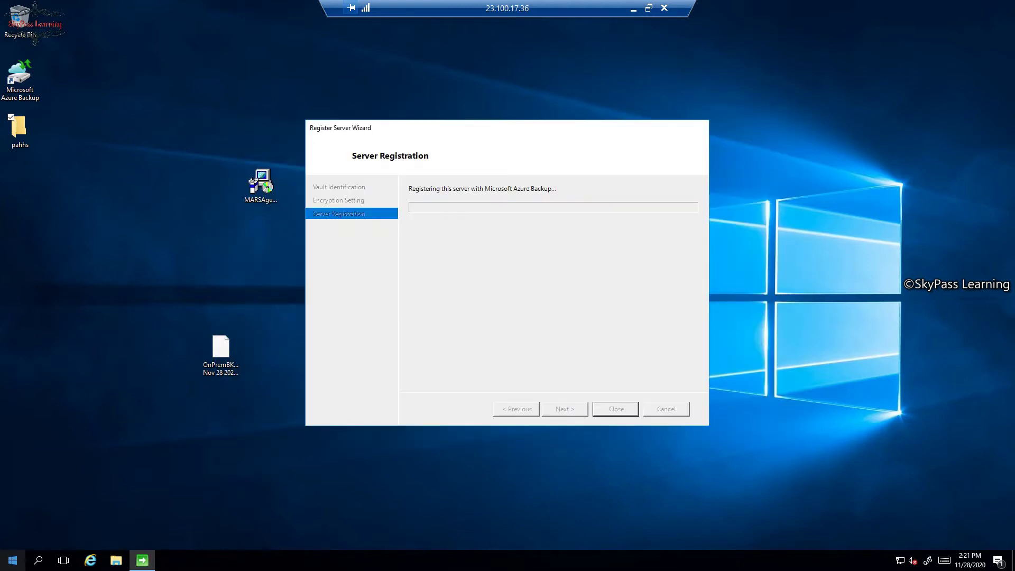
Try to paste the clipboard contents into a blank Notepad document and minimize its window.
click(13, 560)
key(Escape)
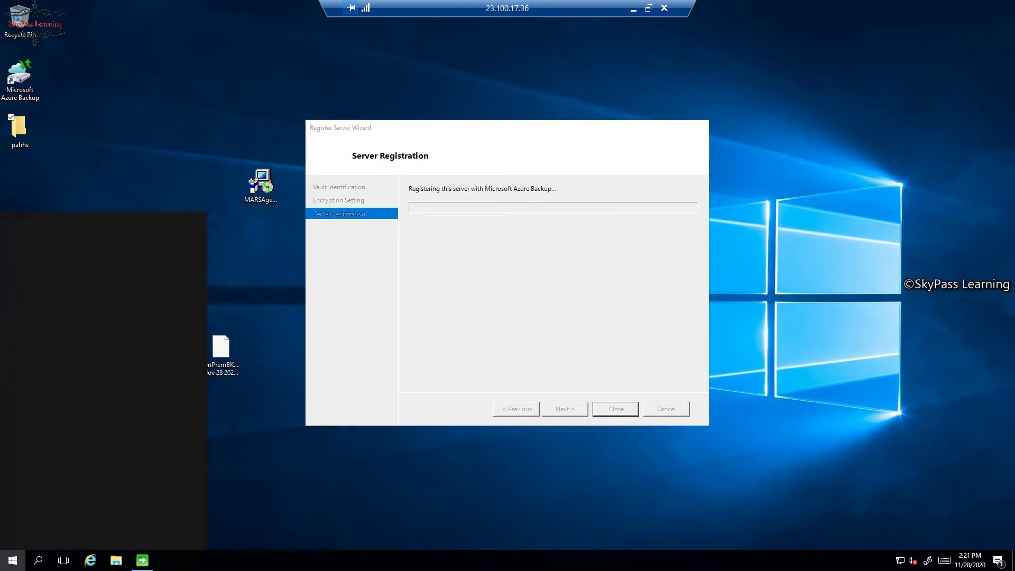
text(note)
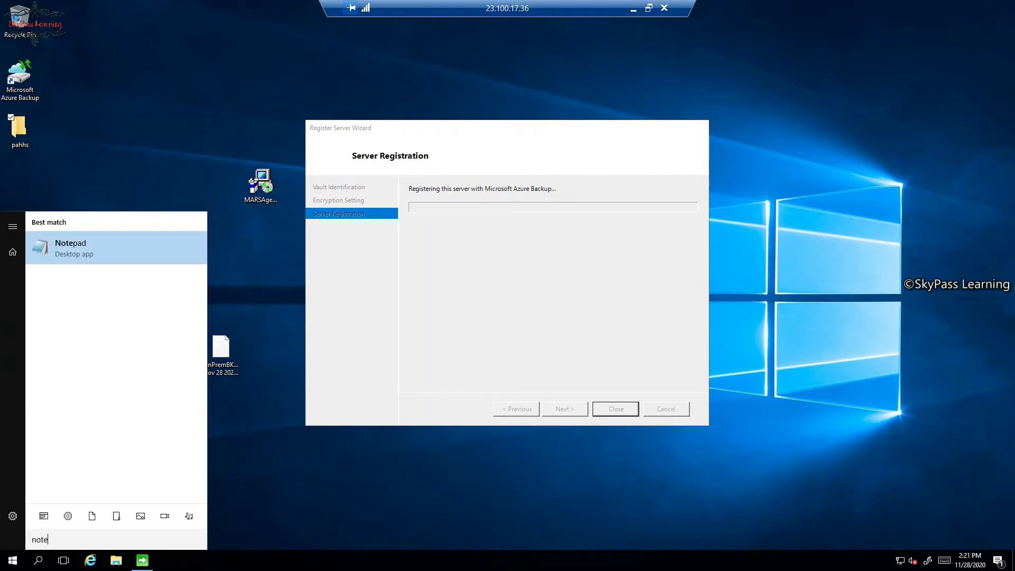
key(Return)
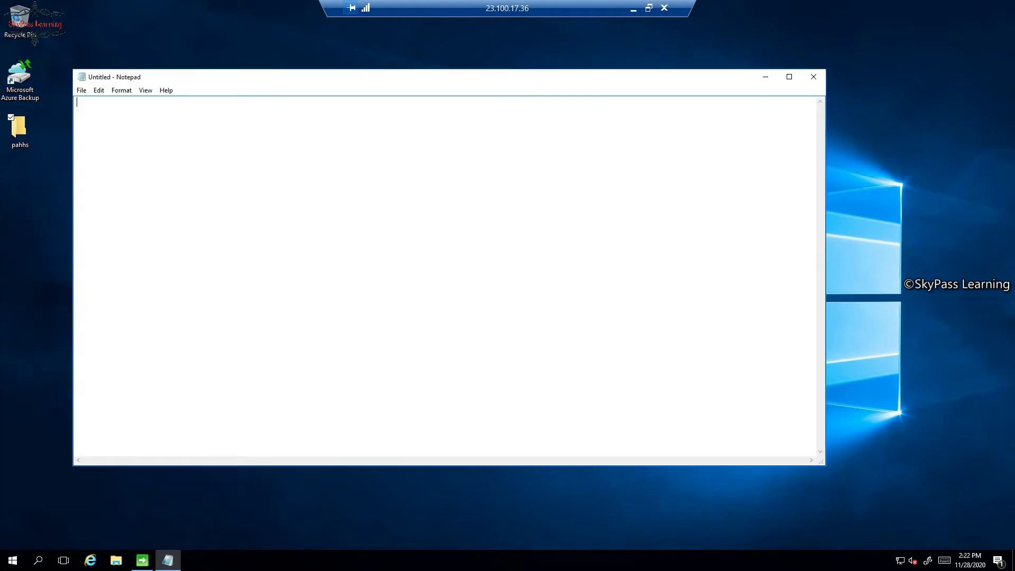
right_click(135, 142)
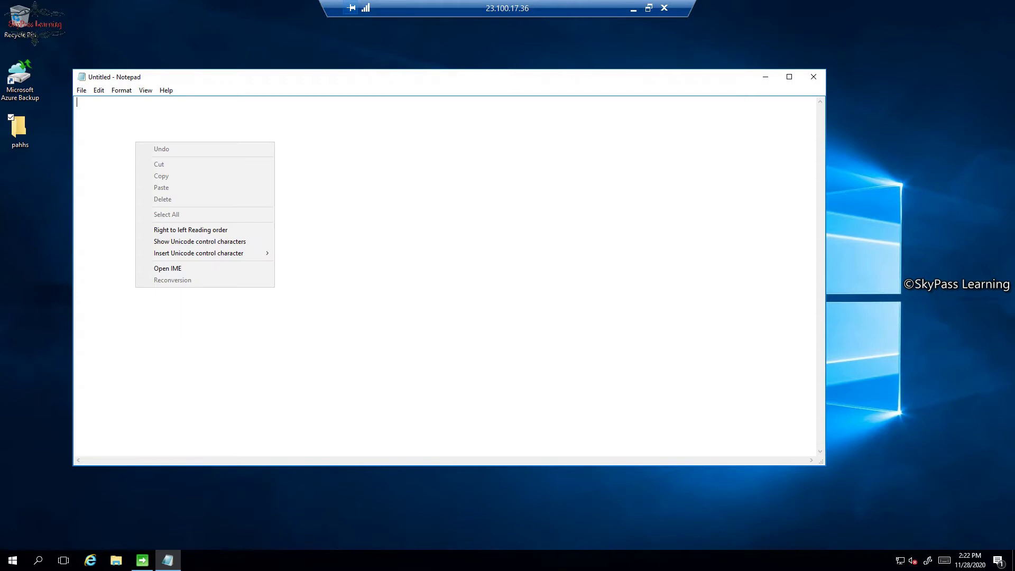
click(766, 77)
click(766, 77)
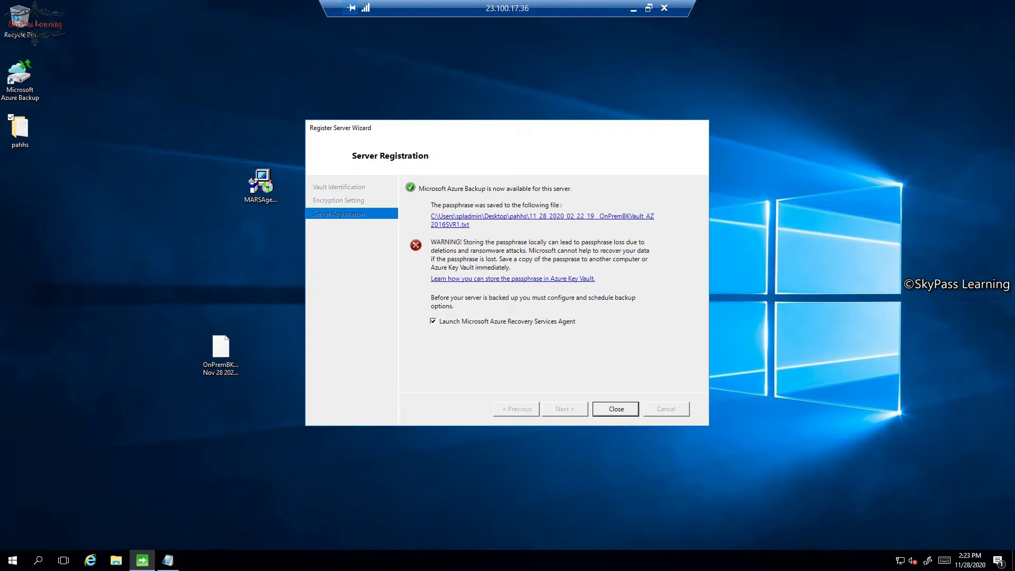
Review the saved passphrase text file in the pahhs folder, then close the file and the folder.
click(20, 131)
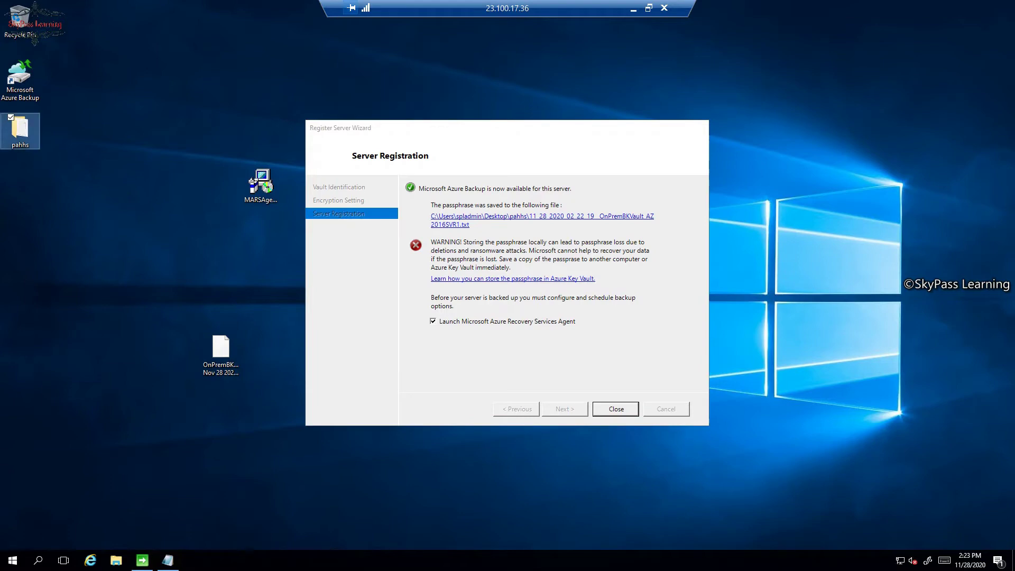
double_click(21, 131)
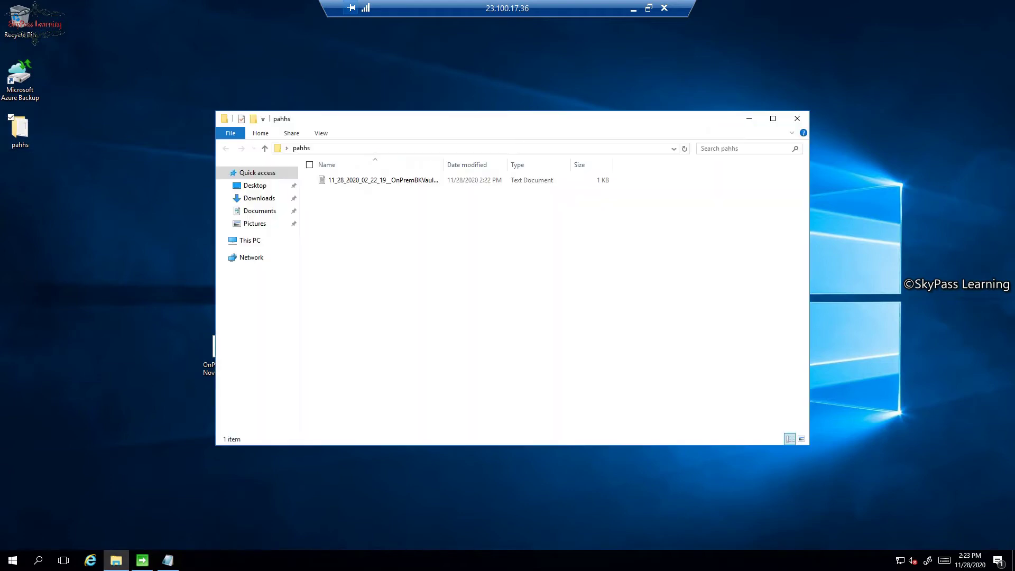
double_click(362, 180)
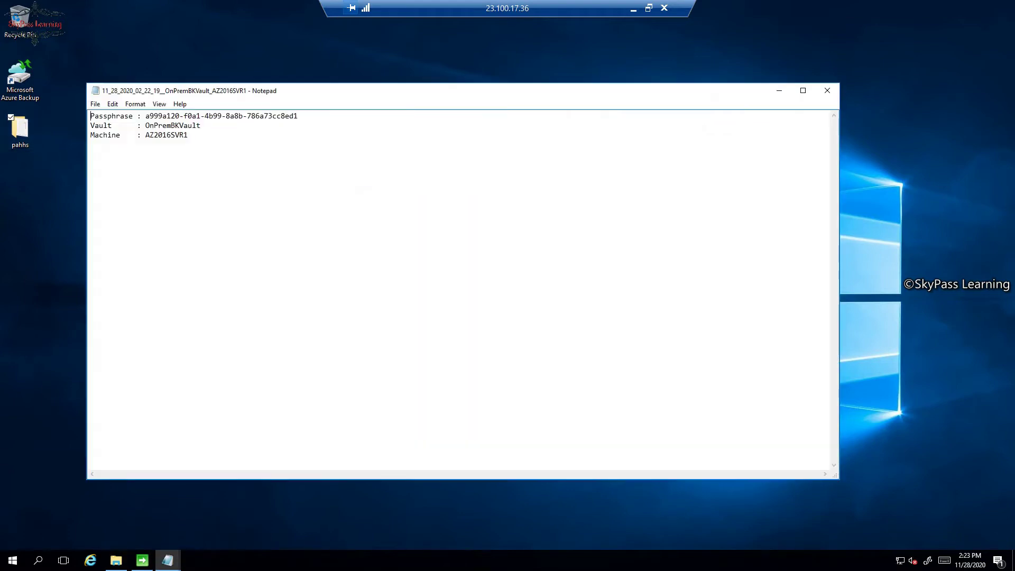
key(ctrl+a)
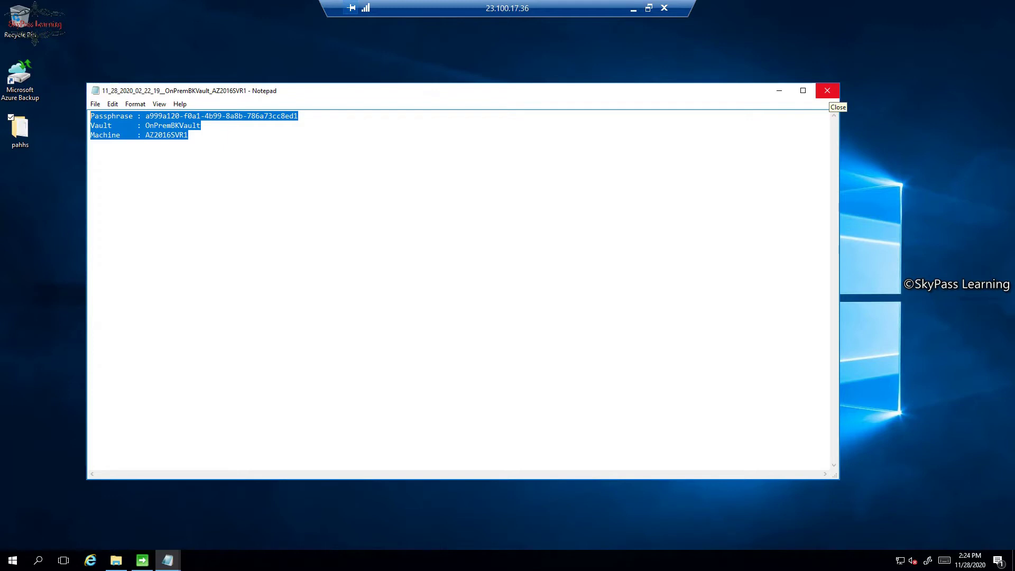
click(828, 91)
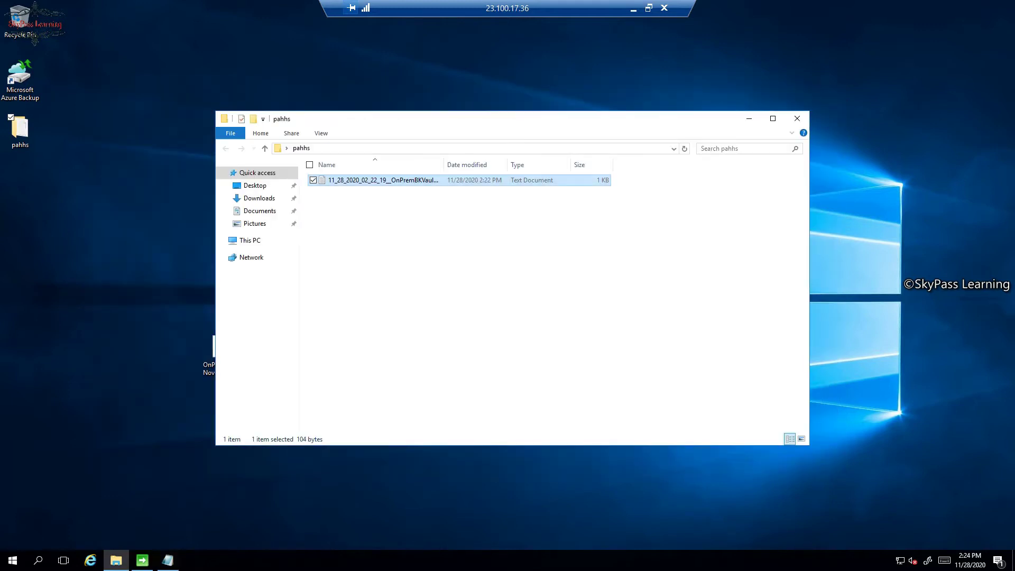
click(798, 119)
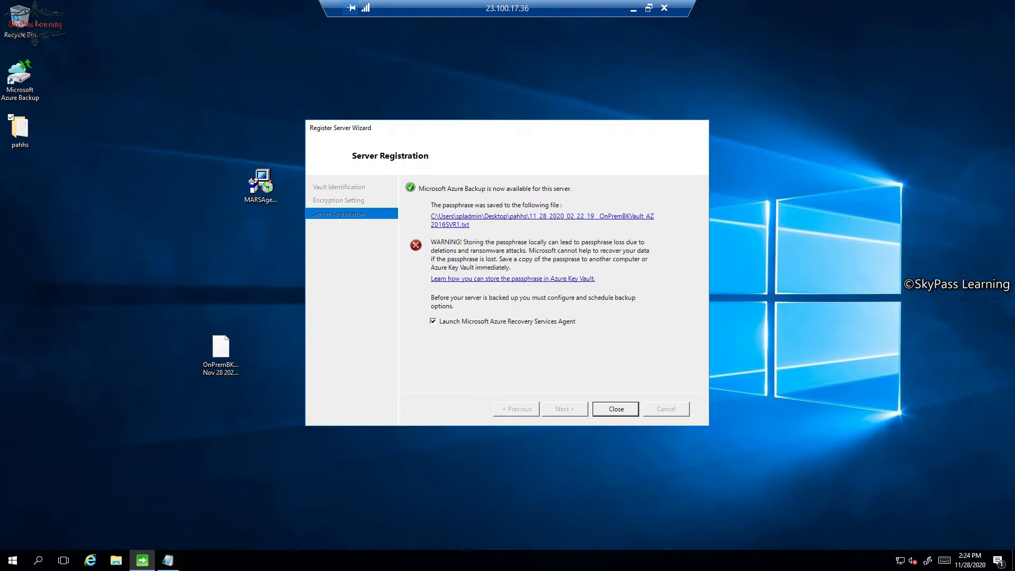
Close the completed registration wizard with the option to launch the Microsoft Azure Recovery Services Agent enabled.
key(Return)
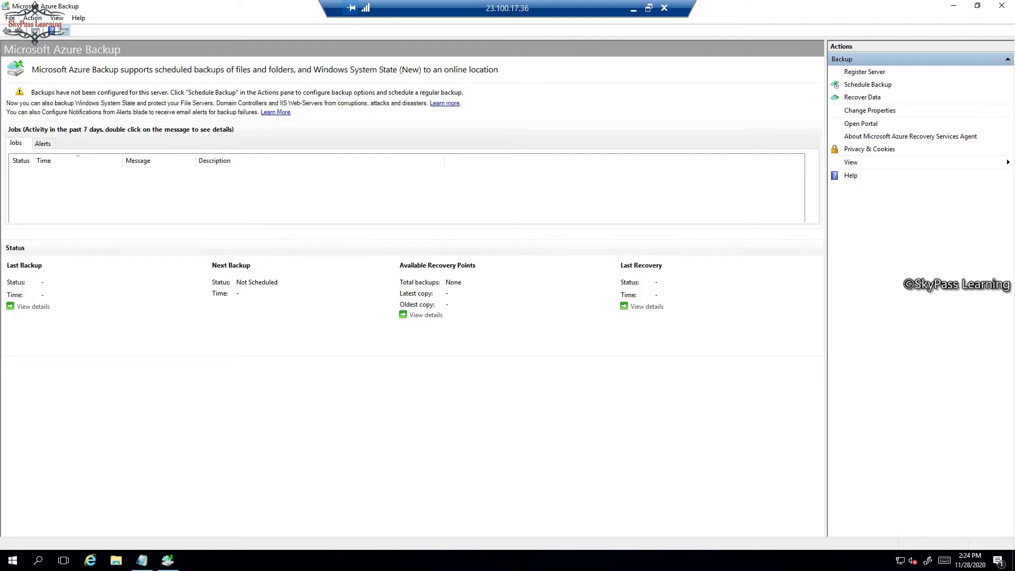
Create a folder named MYDOC at the root of the Windows (C:) drive in File Explorer.
click(116, 560)
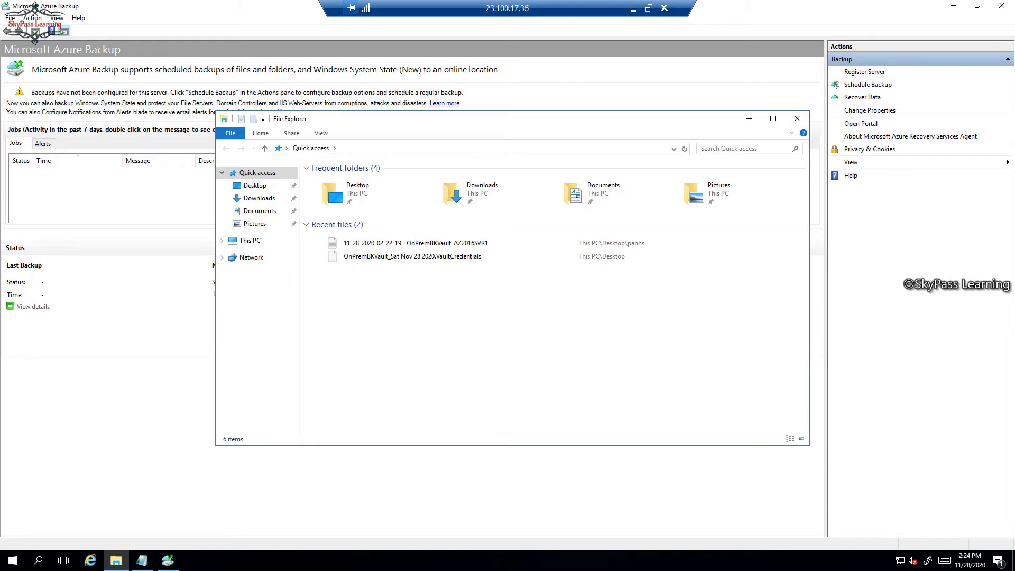
click(250, 240)
click(370, 263)
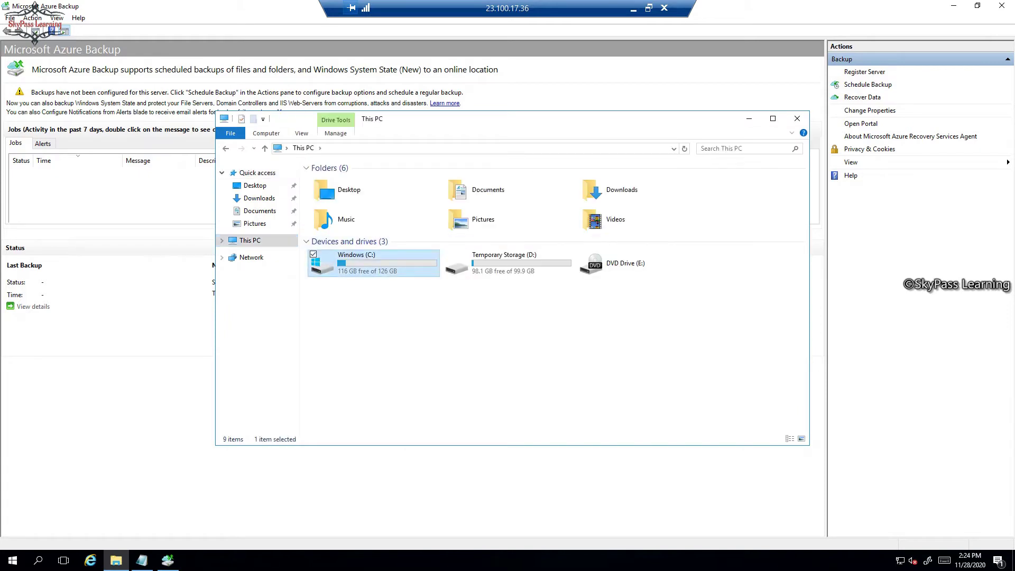
key(Return)
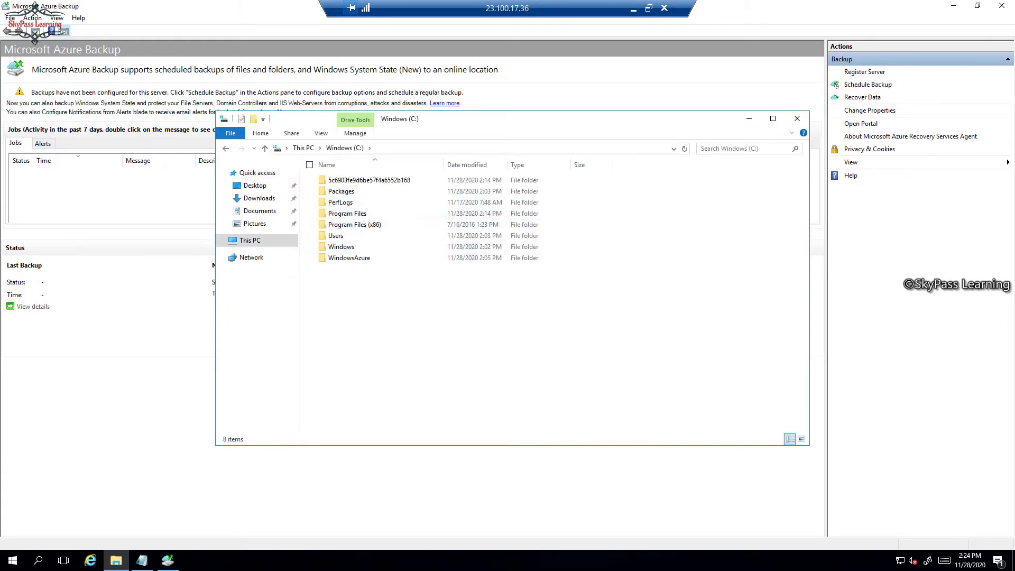
click(254, 119)
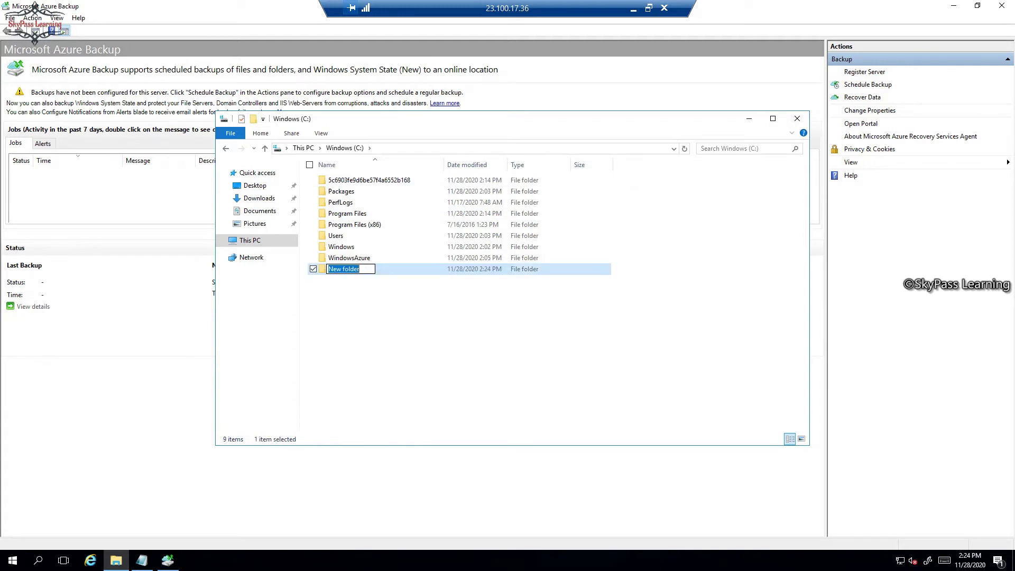
text(MYF)
key(BackSpace)
text(DPOC)
key(ctrl+a)
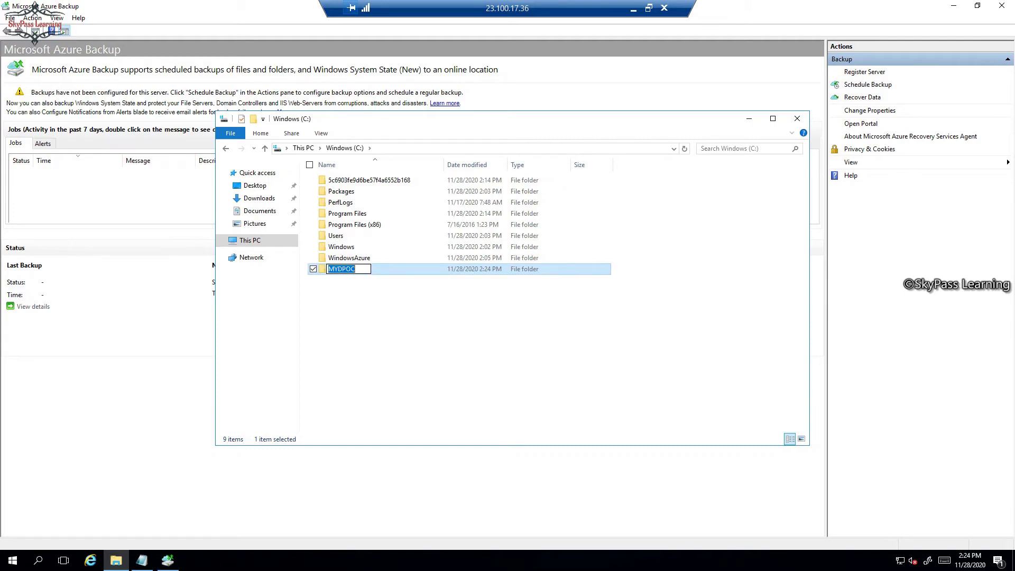
click(347, 269)
key(BackSpace)
key(Return)
Create a text document named TExt inside the MYDOC folder.
key(Return)
right_click(282, 242)
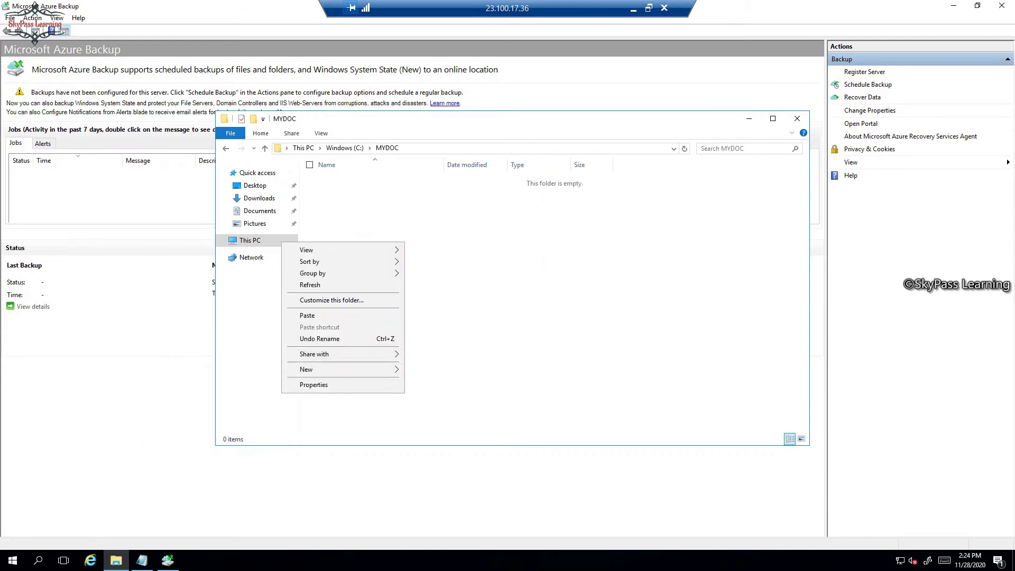
mouse_move(344, 369)
click(185, 432)
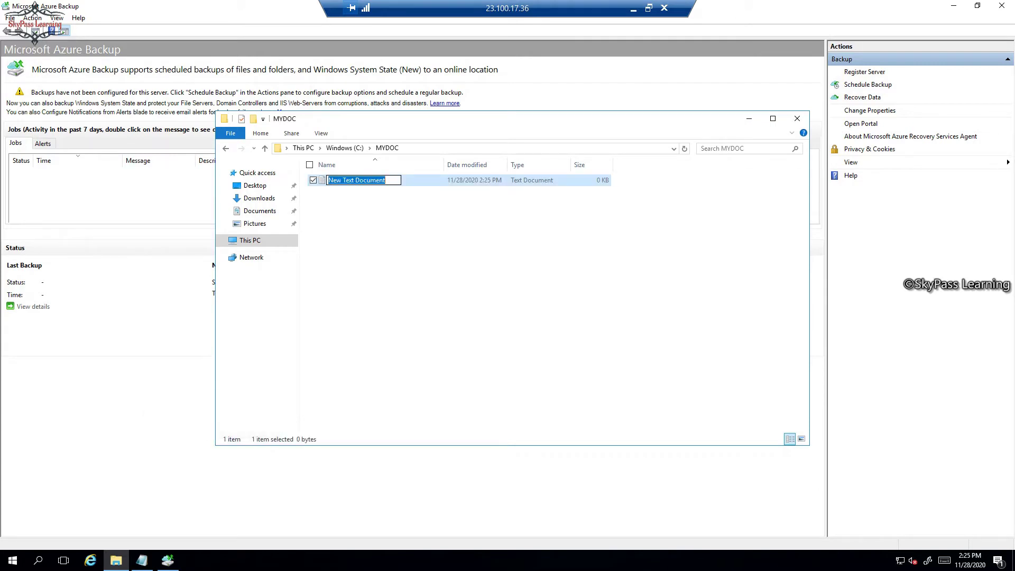
text(TExt)
key(Return)
Enter the text "tesdt" in the TExt document, then close it with the changes saved.
key(Return)
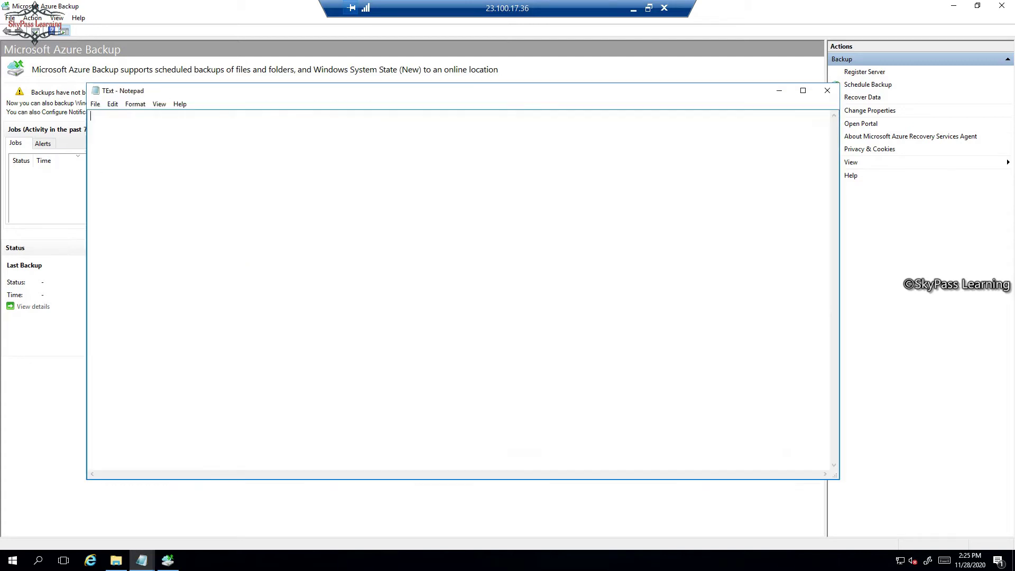
text(tesdt)
click(828, 90)
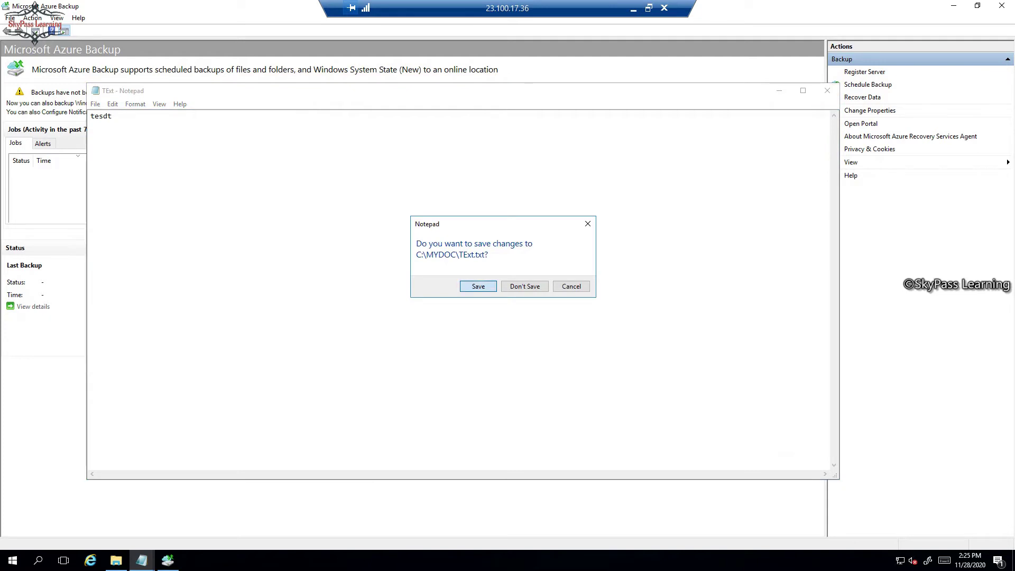
key(Return)
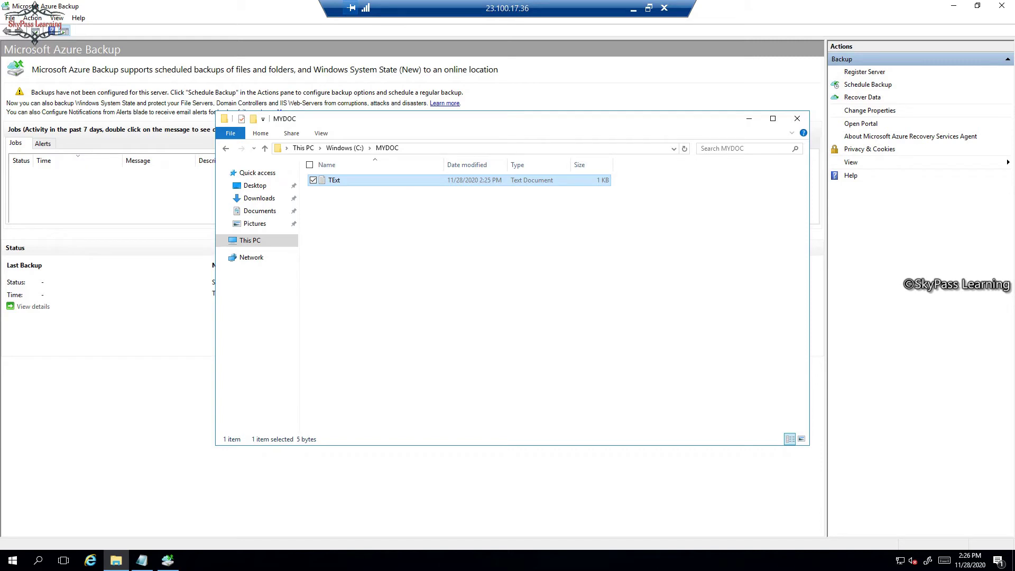
Switch to Microsoft Azure Backup, start scheduling a backup, and add the C:\MYDOC folder as the item to back up.
key(alt+Tab)
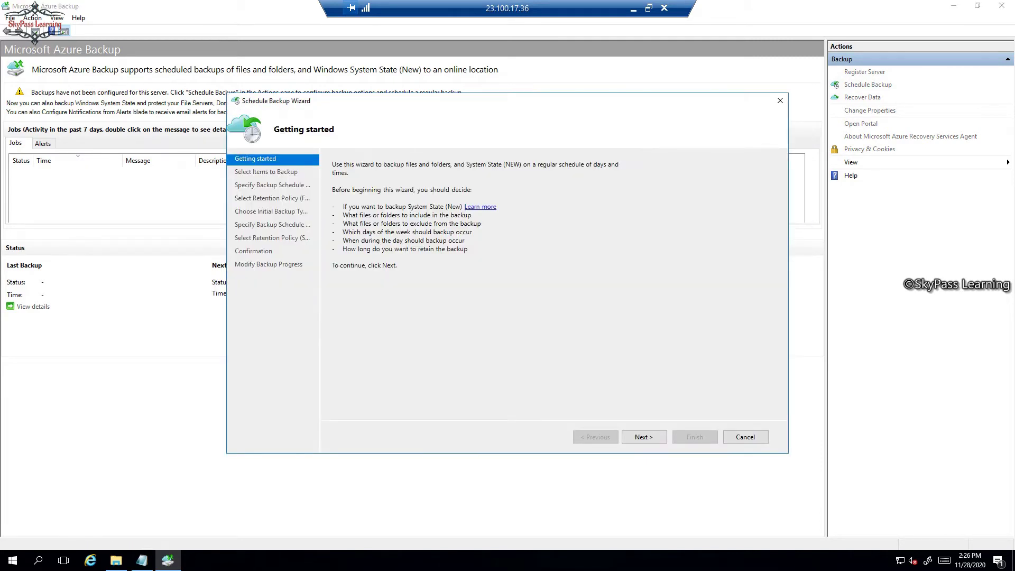
key(Return)
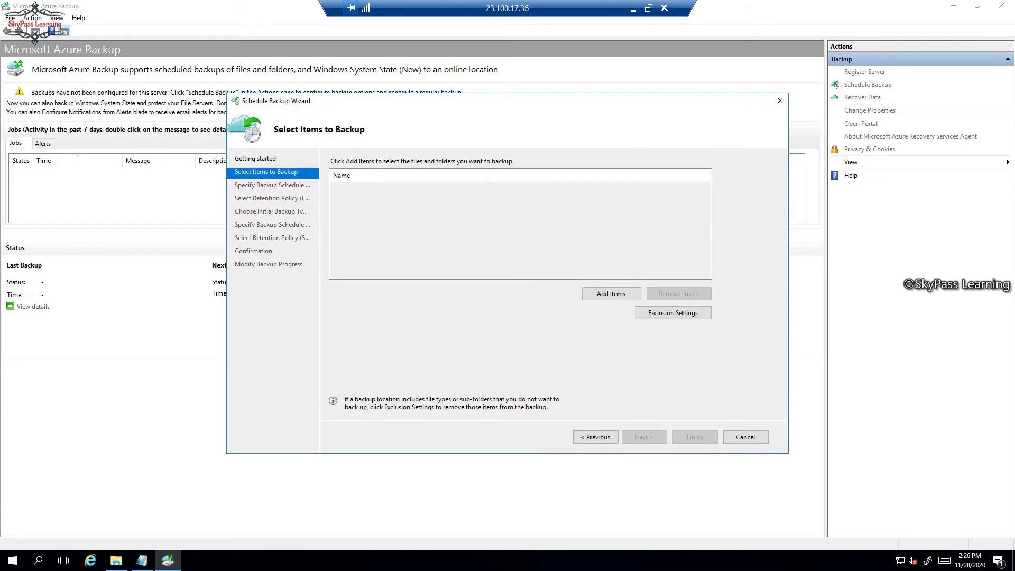
key(Return)
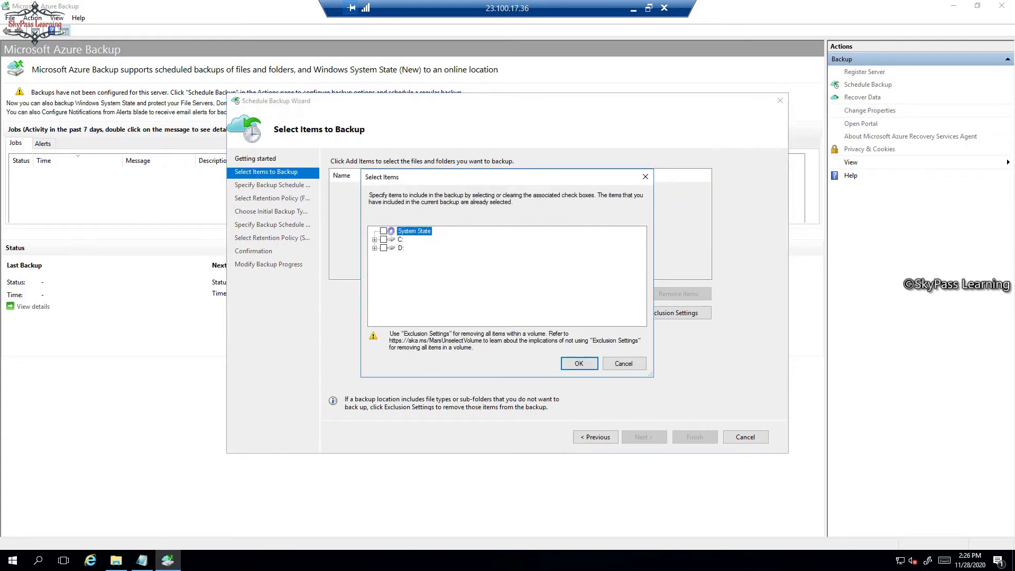
key(Down)
key(Right)
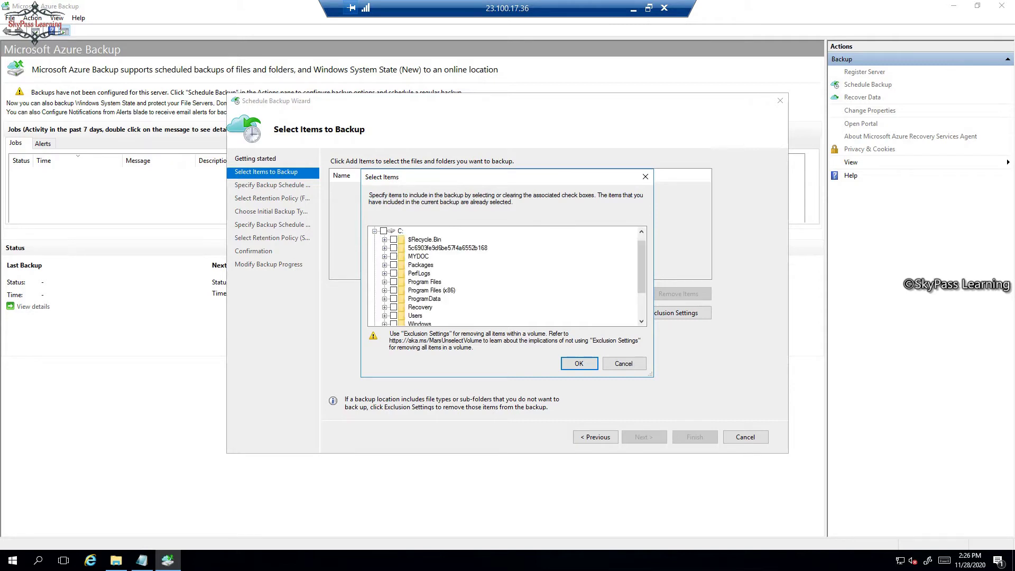
key(Return)
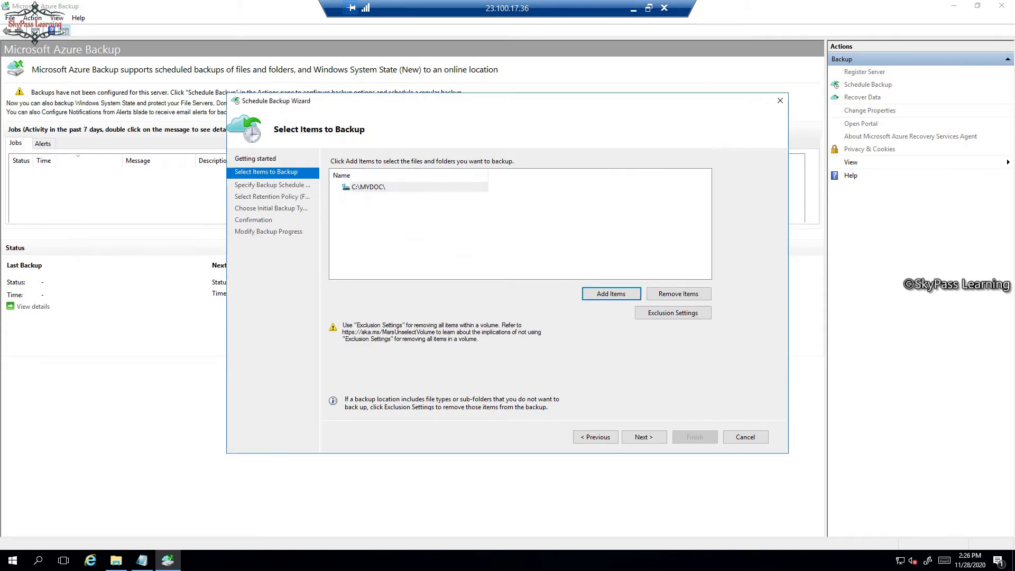
key(Tab)
key(Return)
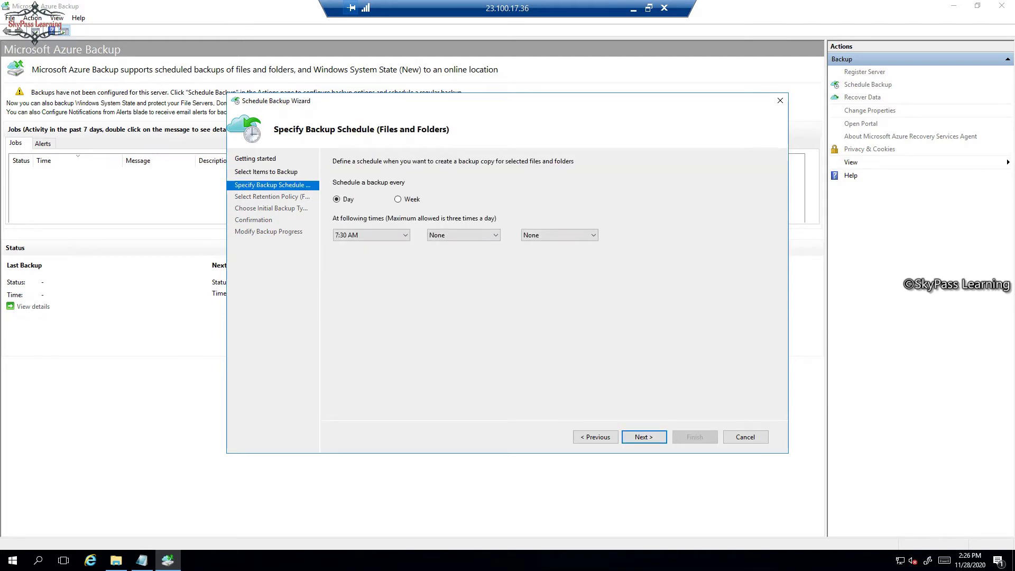
Review the daily and weekly schedule options and accept a daily backup at 7:30 AM with no additional times.
key(Tab)
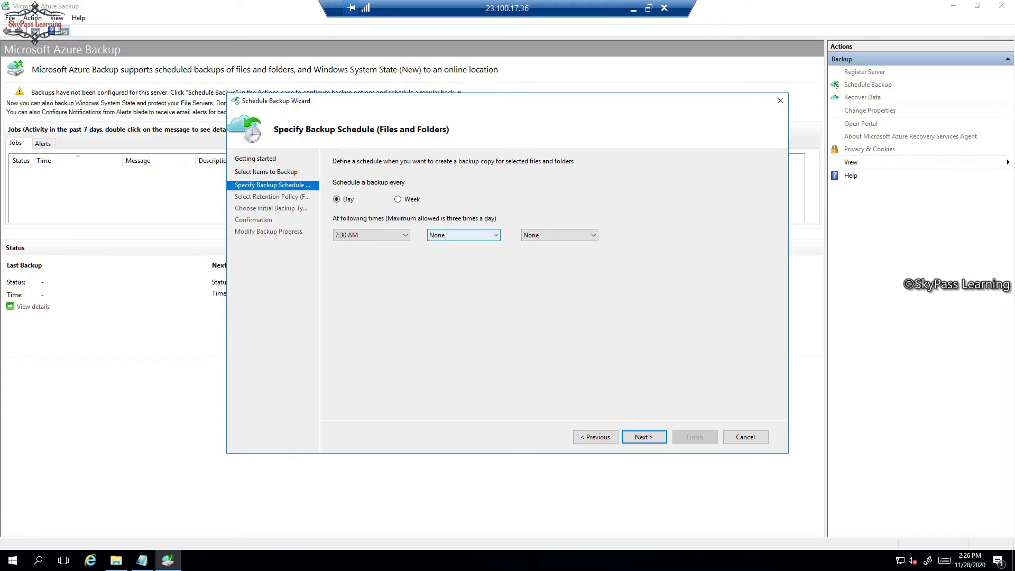
click(371, 235)
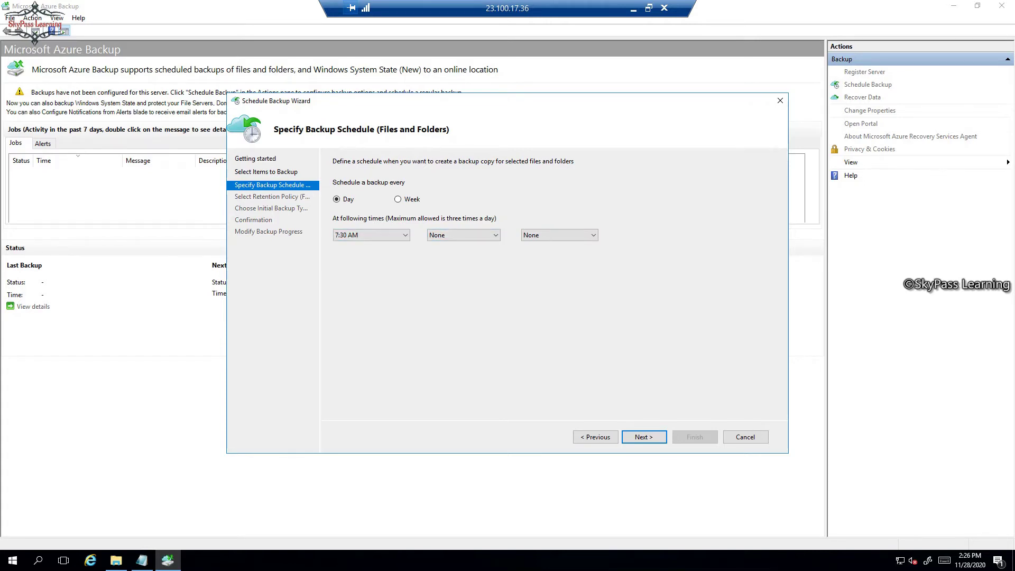
click(464, 235)
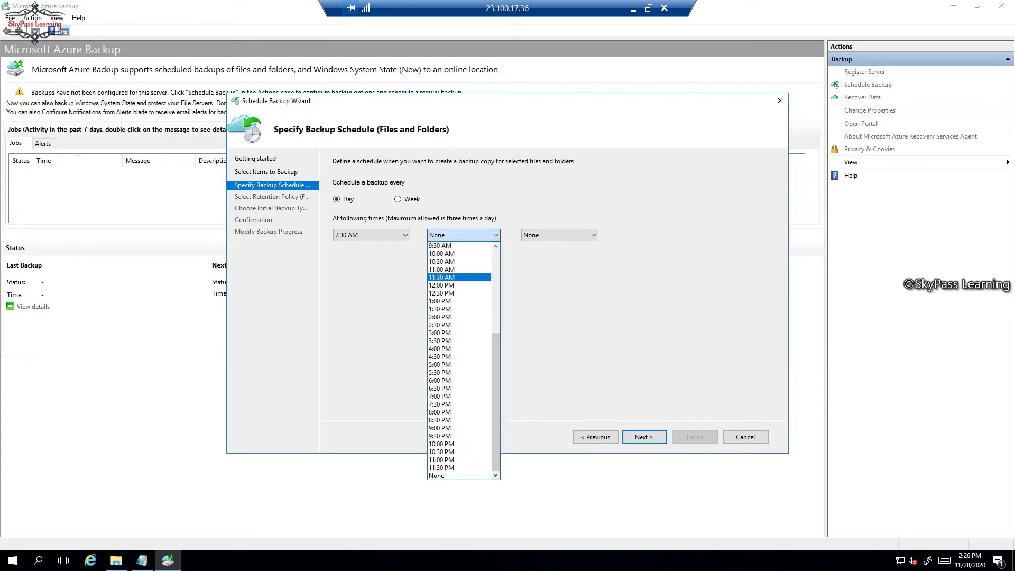
key(Escape)
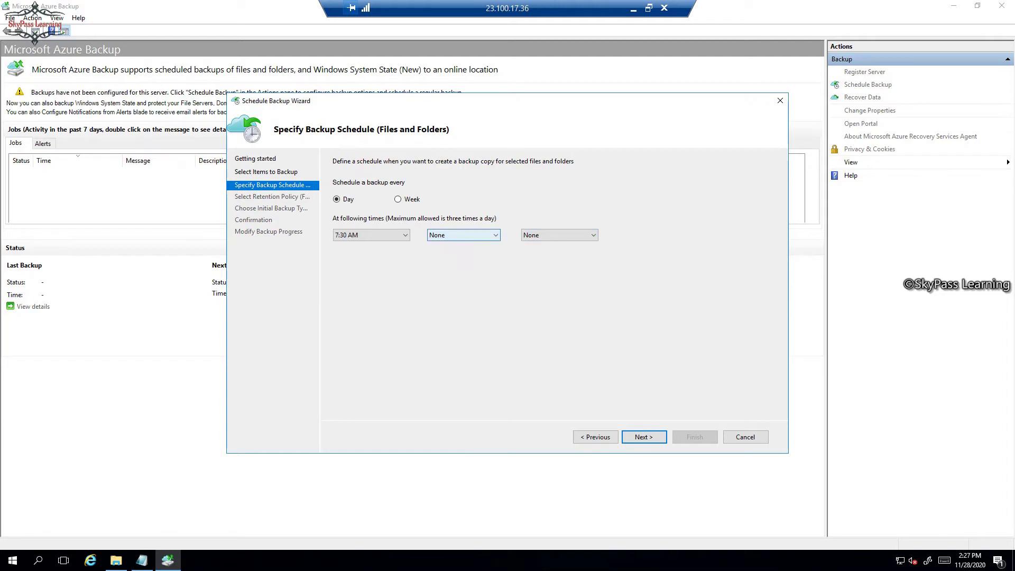
click(398, 199)
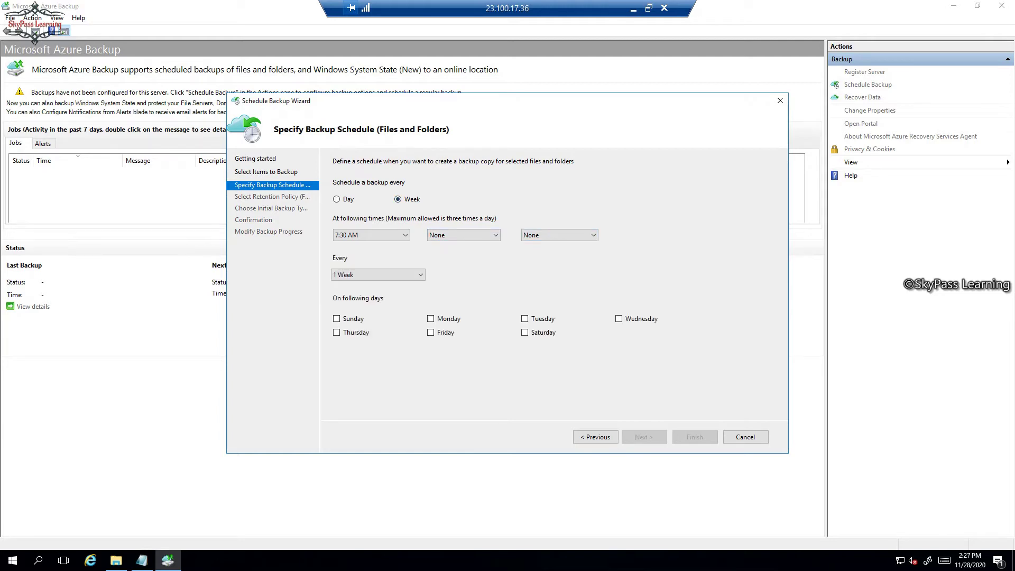
click(337, 199)
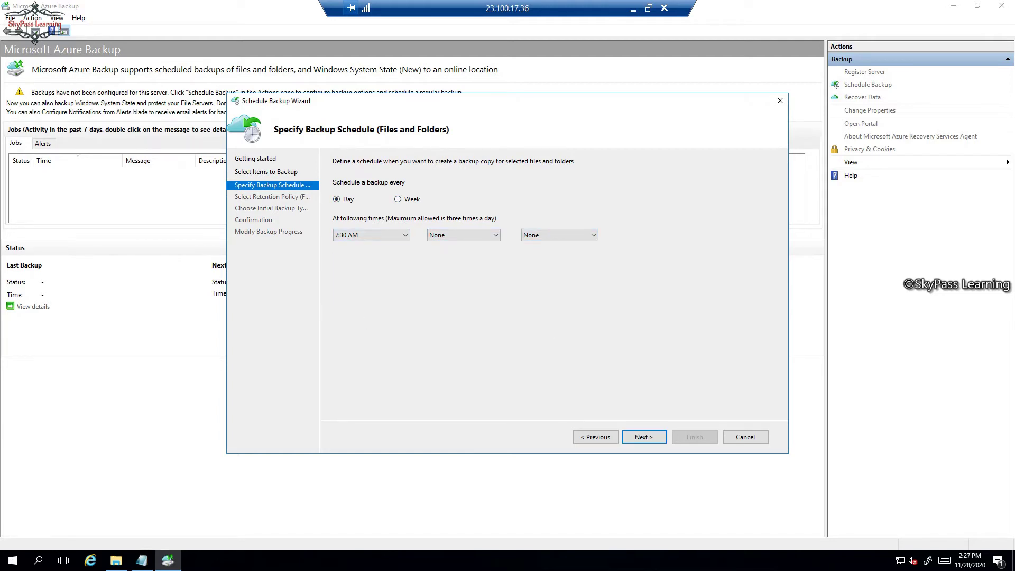
key(Return)
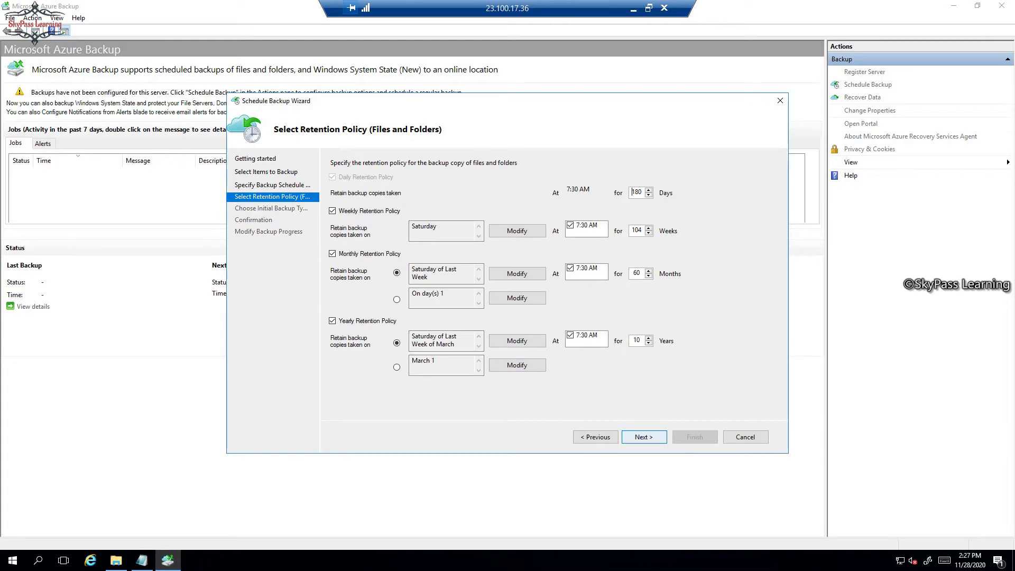
Accept the default retention policy and initial transfer over the network, then finish creating the backup schedule.
click(645, 437)
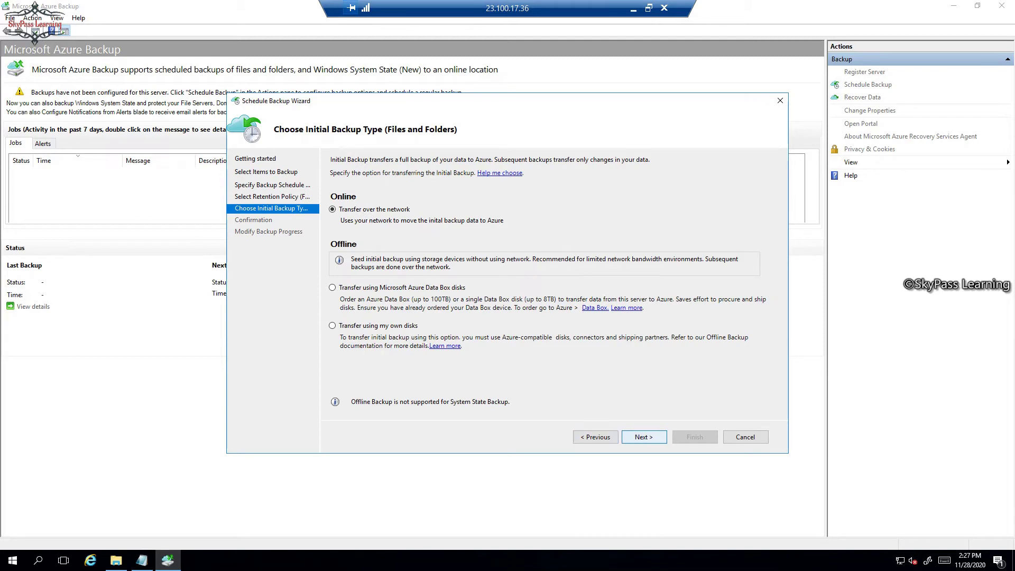
click(645, 437)
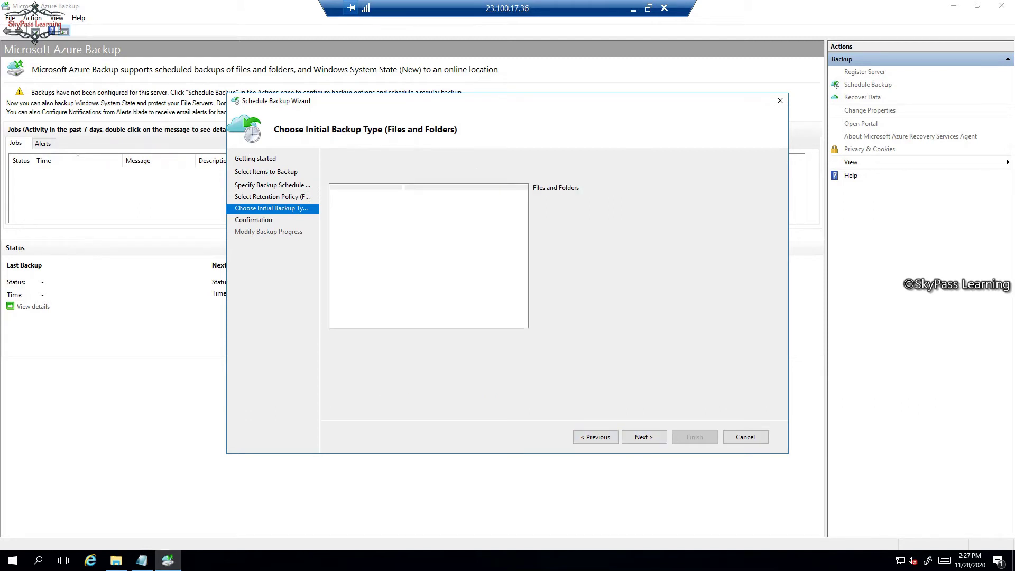
key(Return)
key(Return)
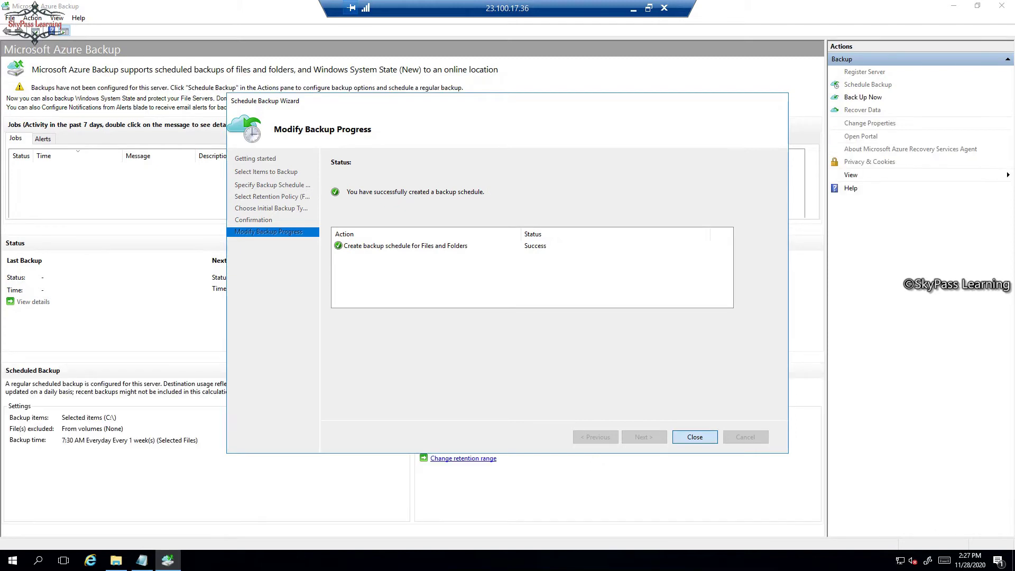
key(Return)
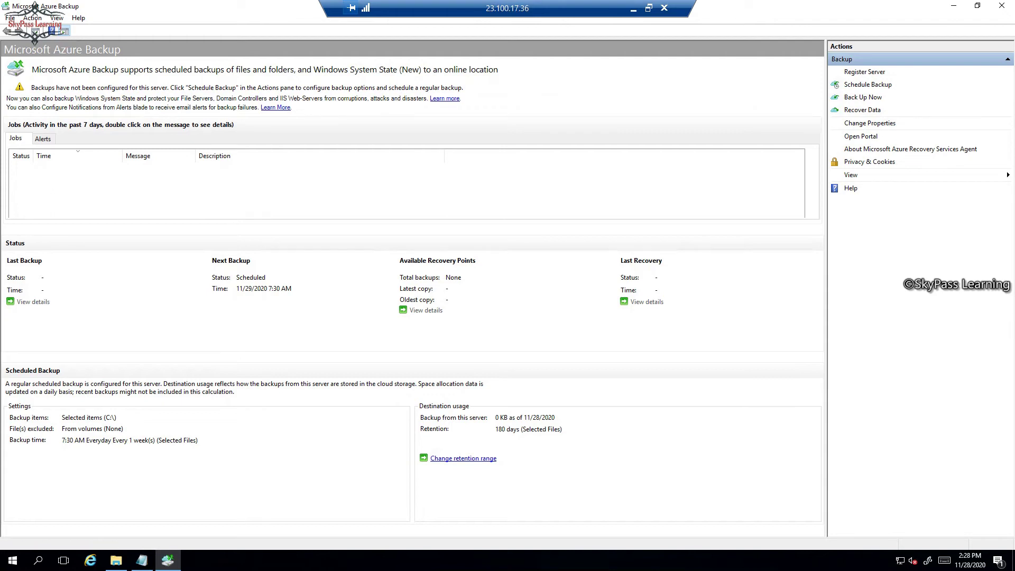
Run an immediate backup of Files and Folders retained till 12/28/2020 and close the wizard once it completes.
click(871, 123)
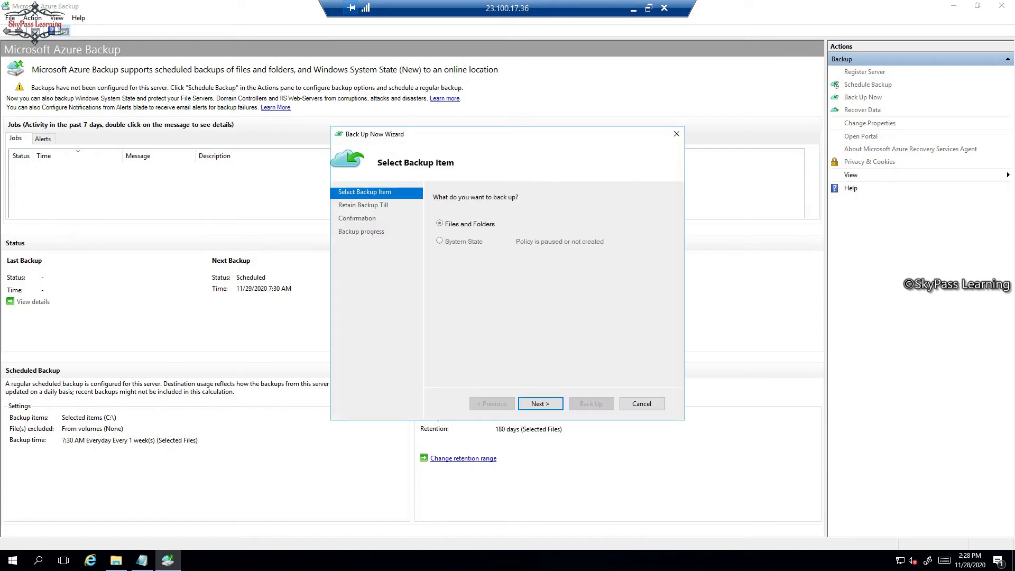
click(541, 403)
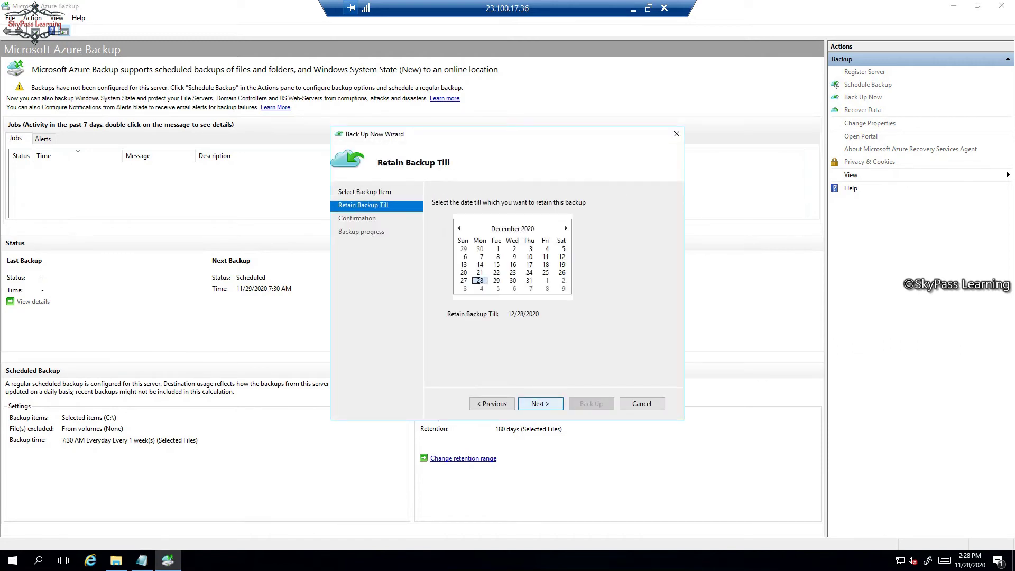
click(540, 404)
click(591, 404)
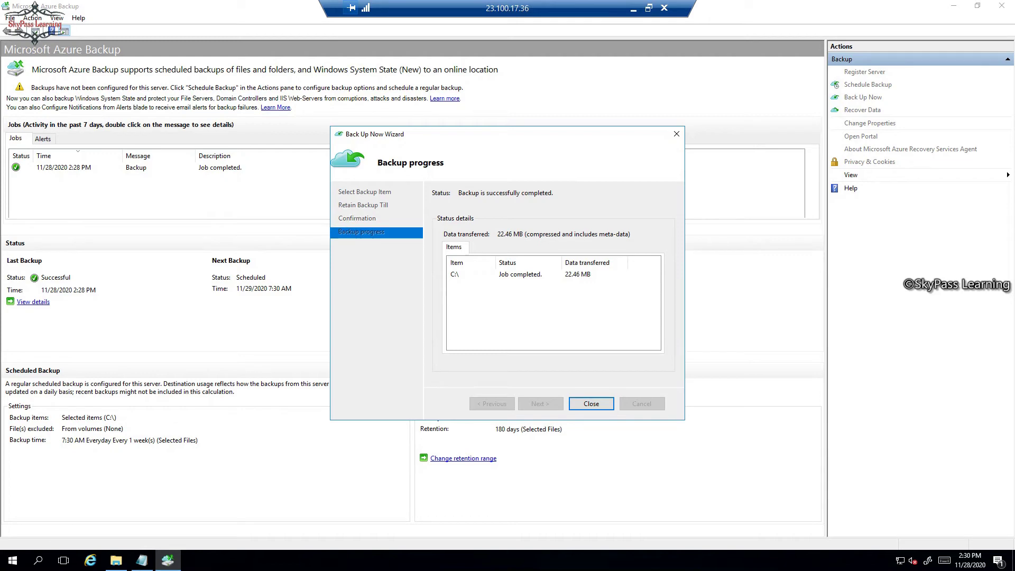
key(Return)
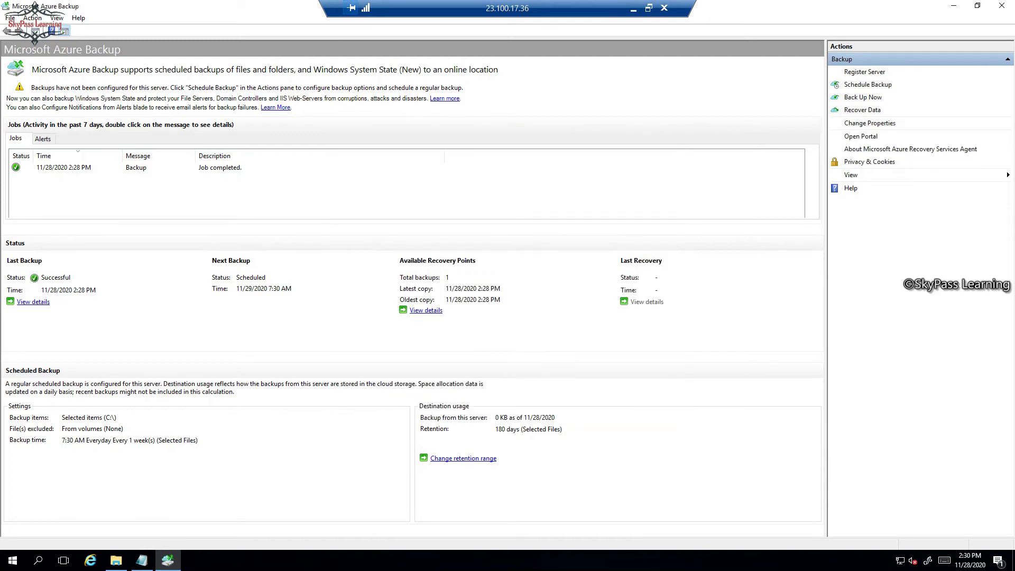
Switch to the Azure portal and check the Azure Backup Agent backup items of the OnPremBKVault vault.
click(633, 9)
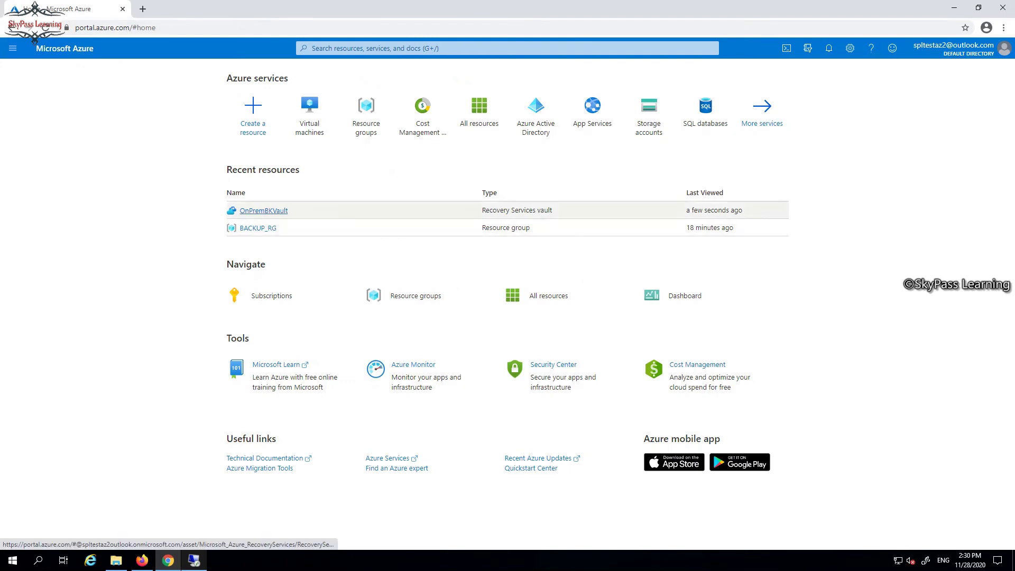
click(264, 211)
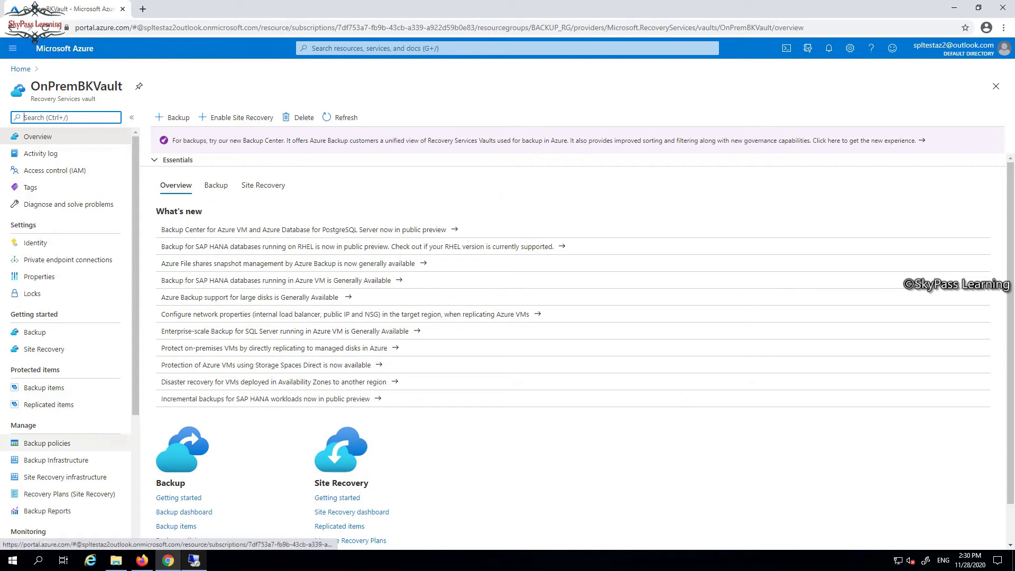
click(84, 388)
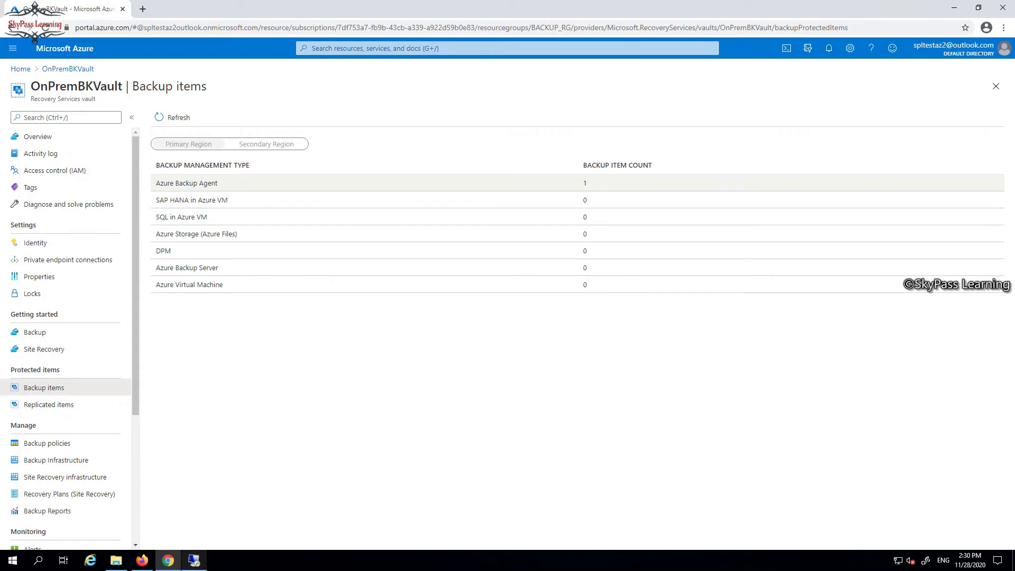
click(187, 183)
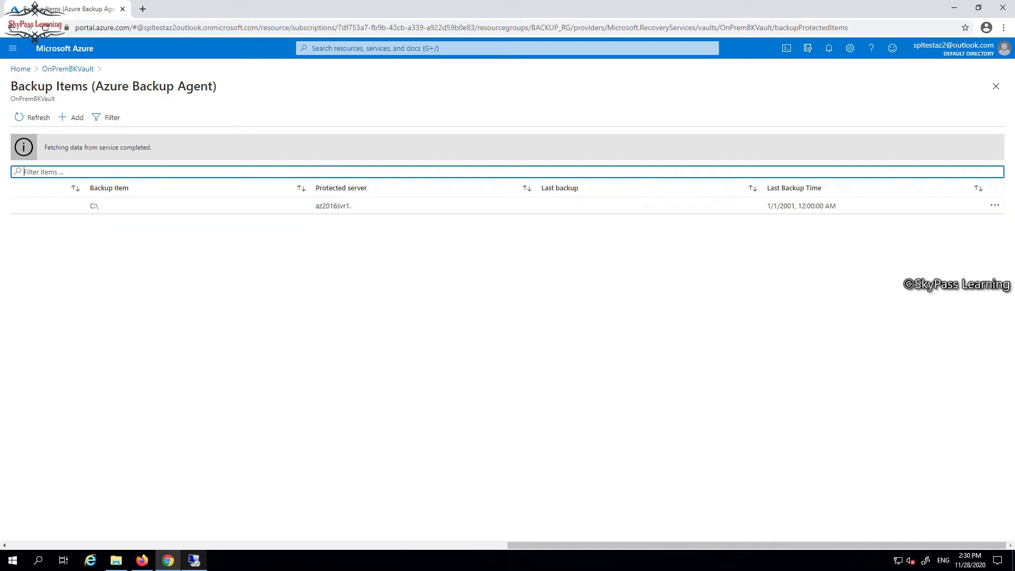
Open the C:\ backup item of az2016svr1 and check its recovery points.
click(995, 205)
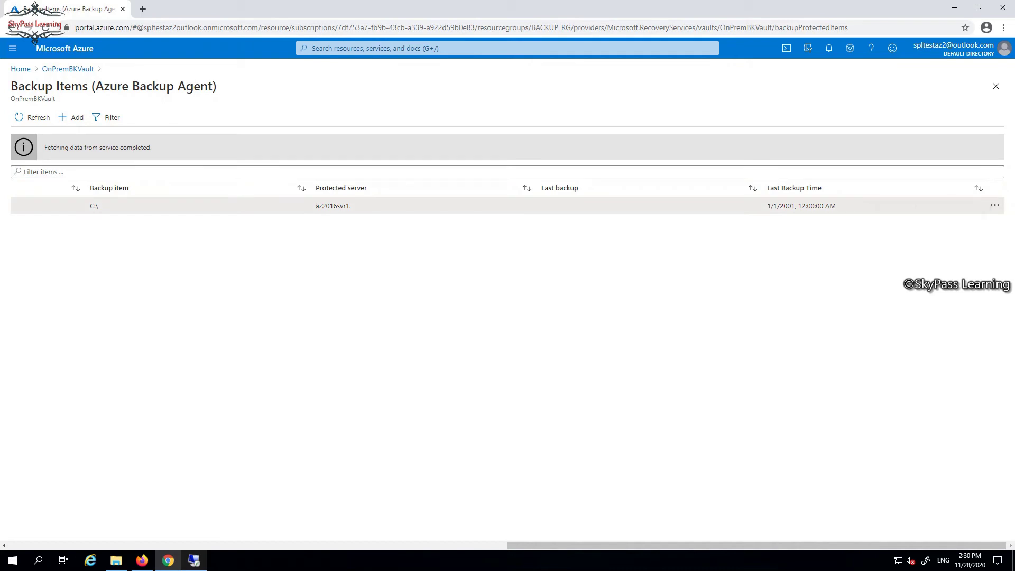
click(931, 205)
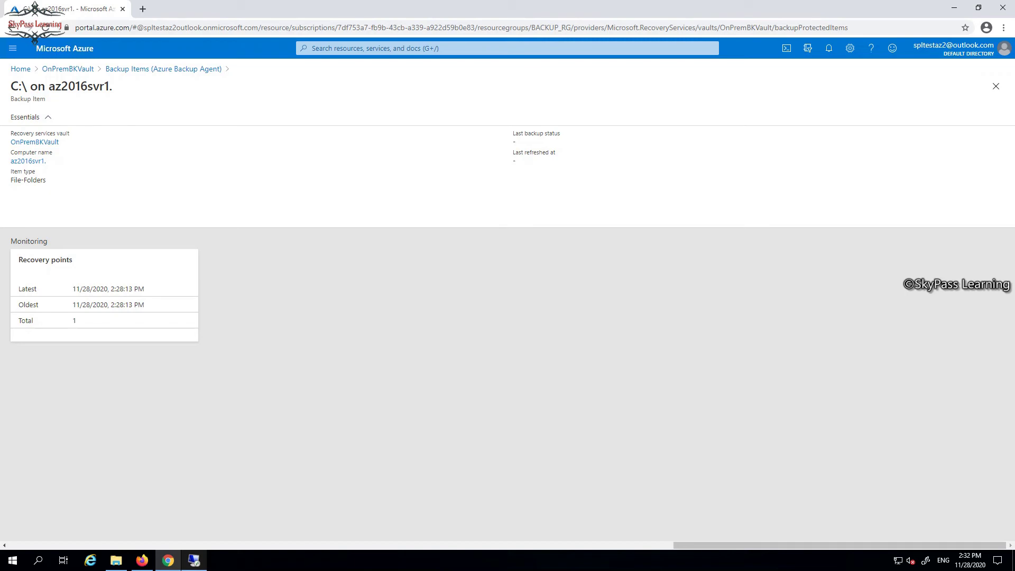
Switch to the remote server and permanently delete the TExt file from C:\MYDOC, then minimize the folder window.
key(alt+Tab)
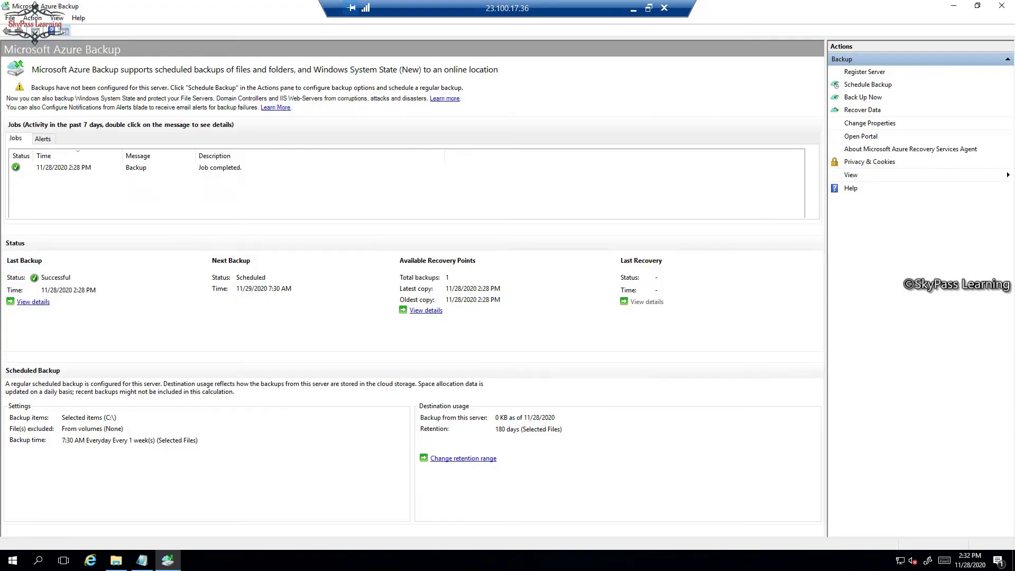
click(116, 561)
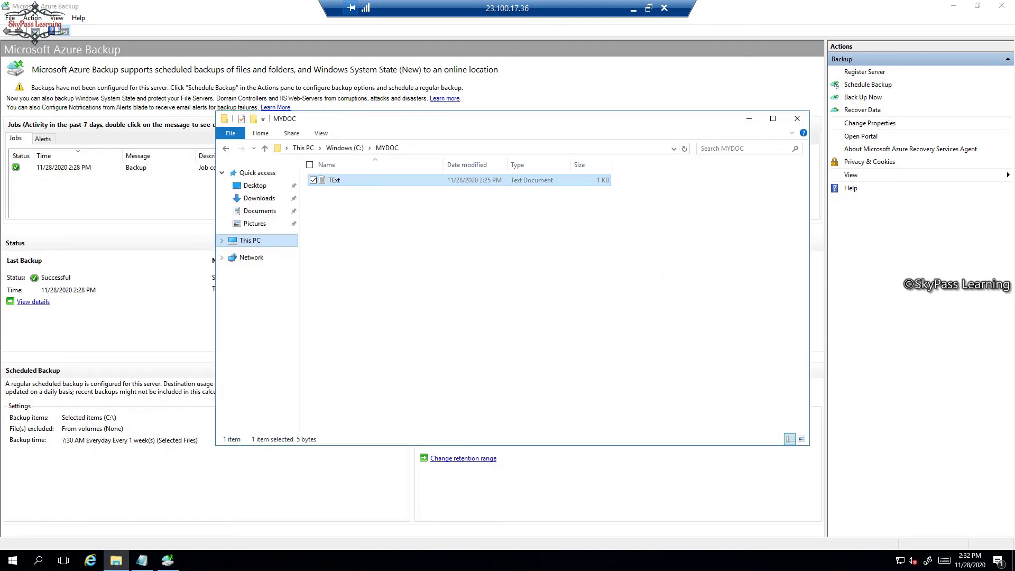
drag(417, 214, 332, 178)
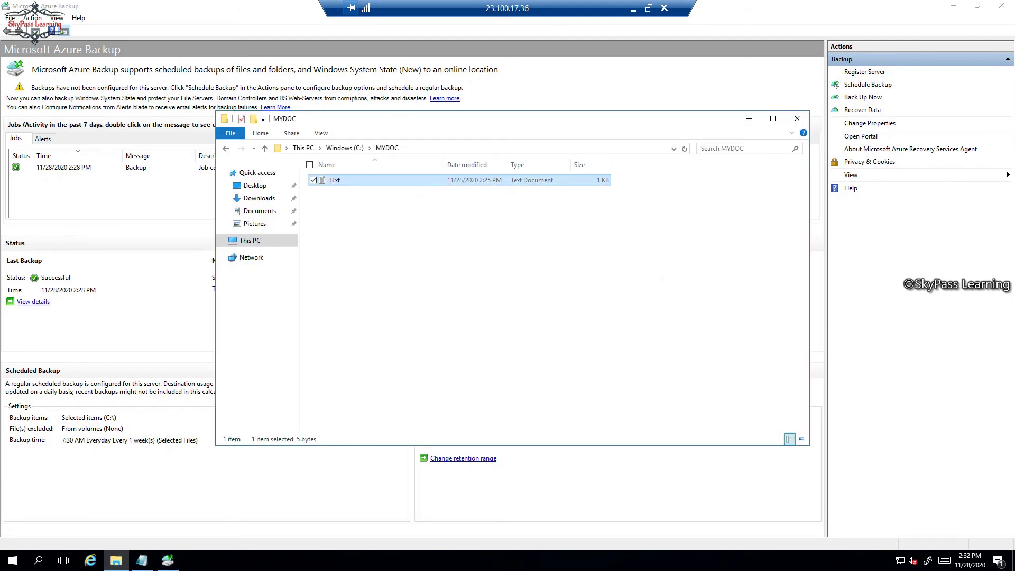
key(shift+Delete)
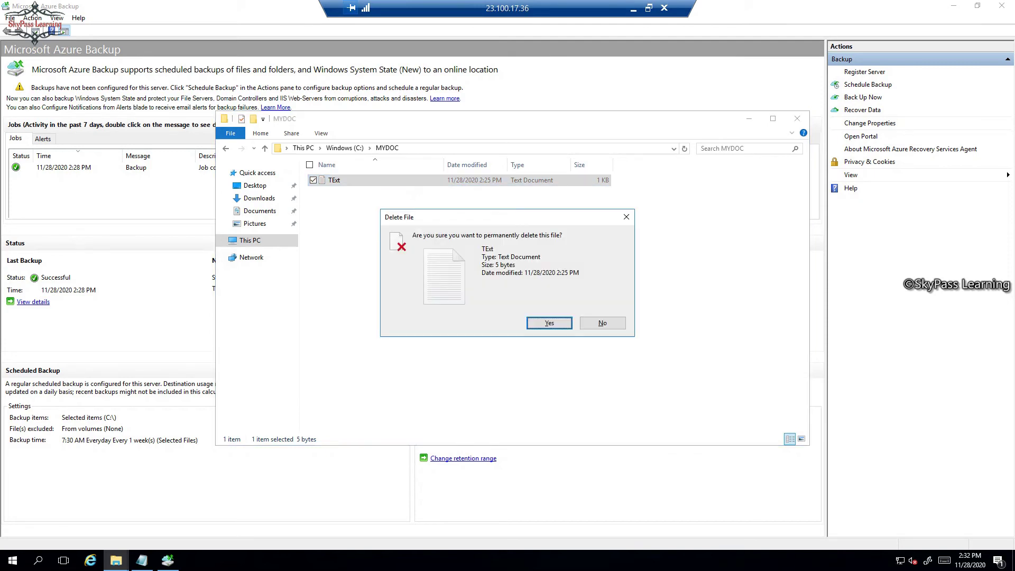
key(Return)
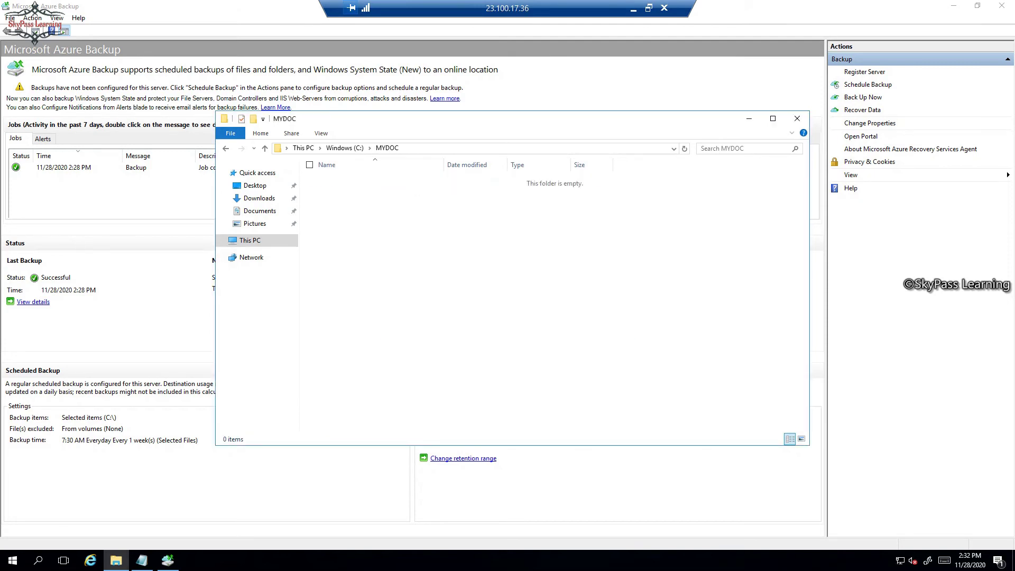
click(749, 118)
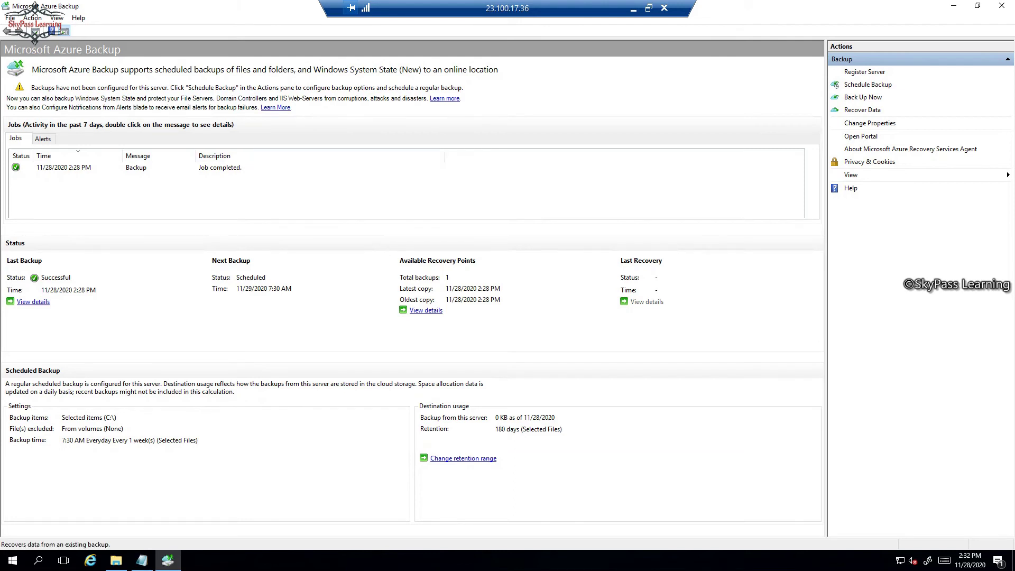
Start recovering individual files and folders from this server and mount the C:\ recovery point of 11/28/2020 2:28 PM.
click(862, 109)
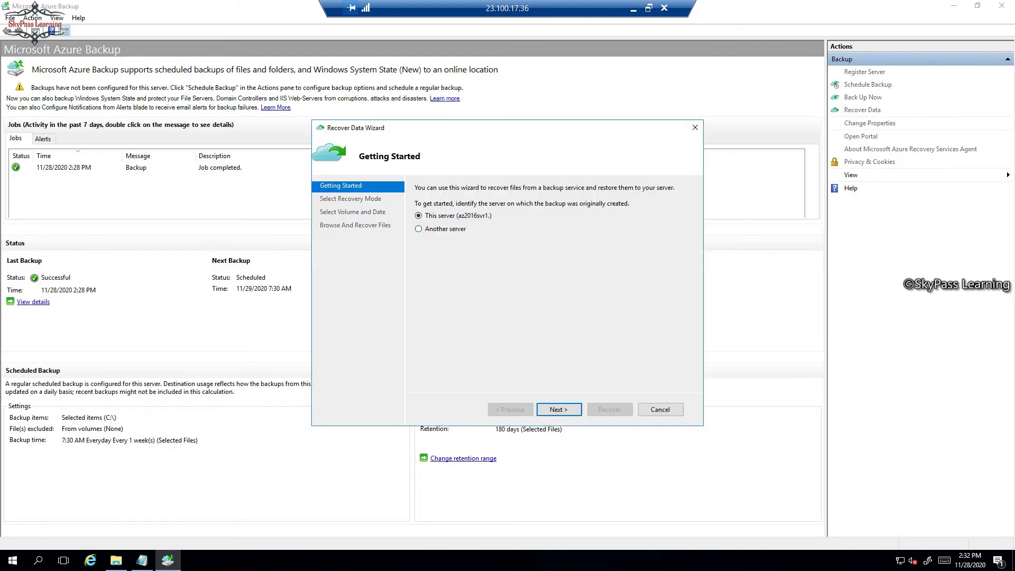
key(Return)
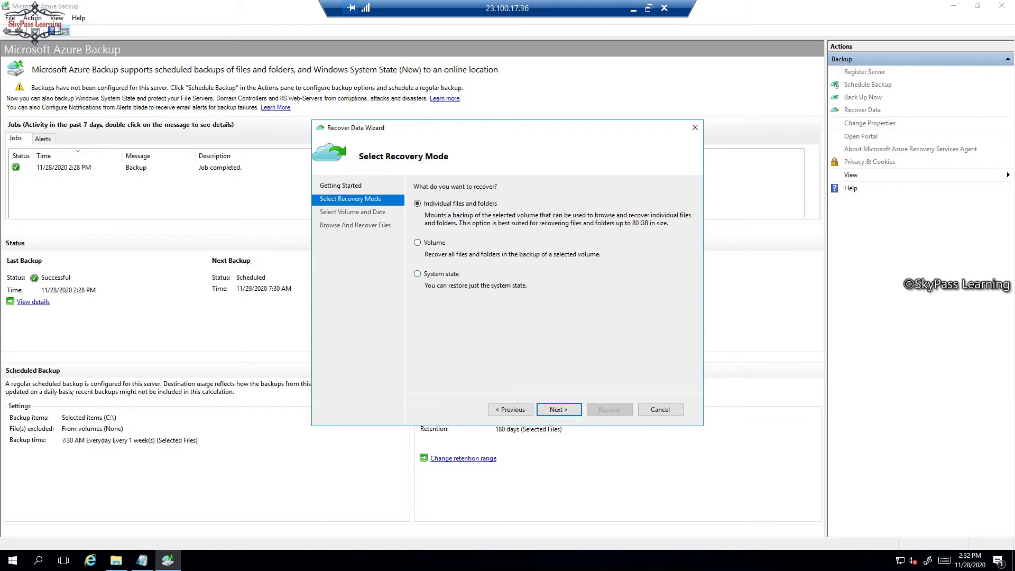
key(Return)
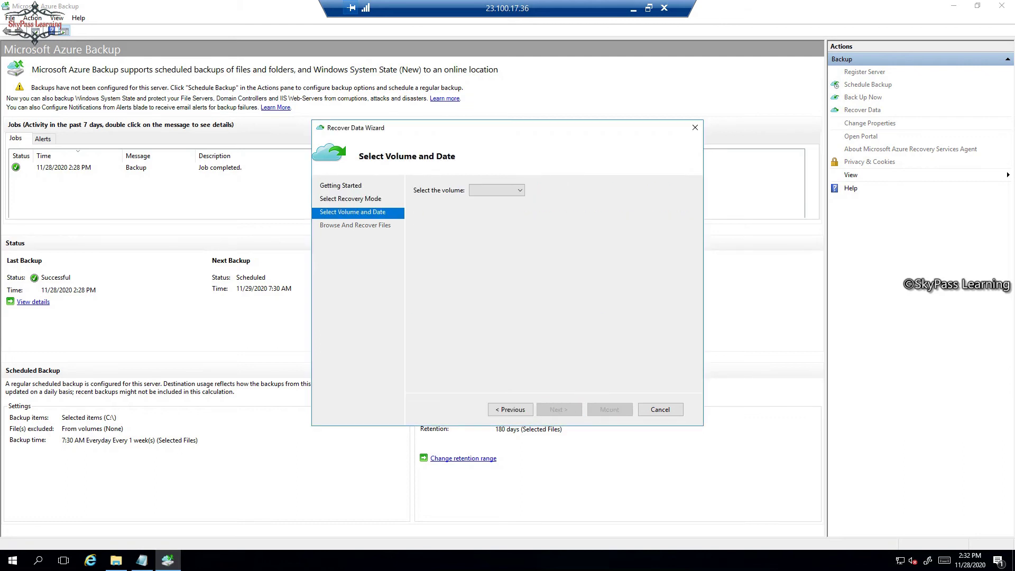
key(alt+Down)
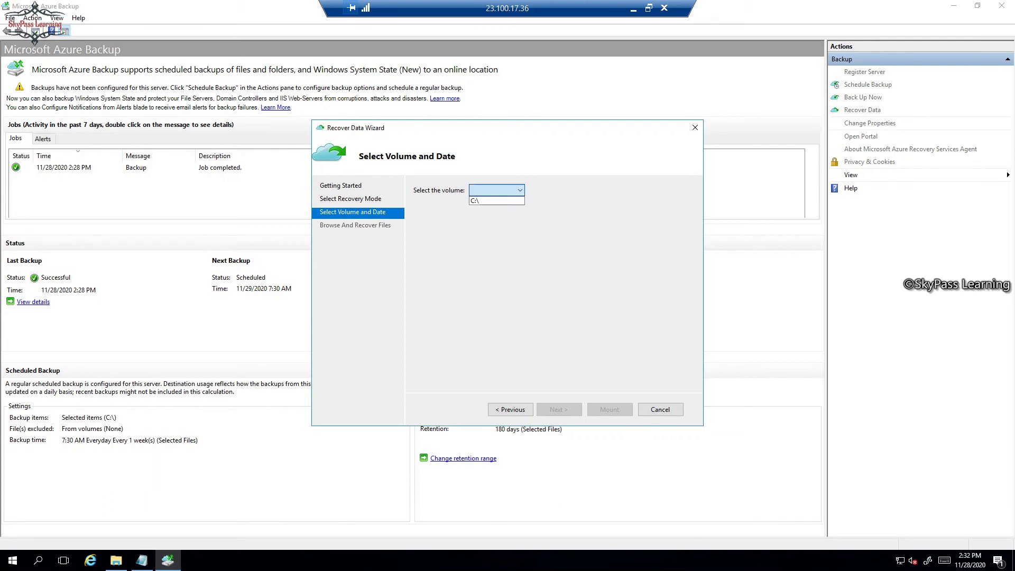
key(Down)
key(Return)
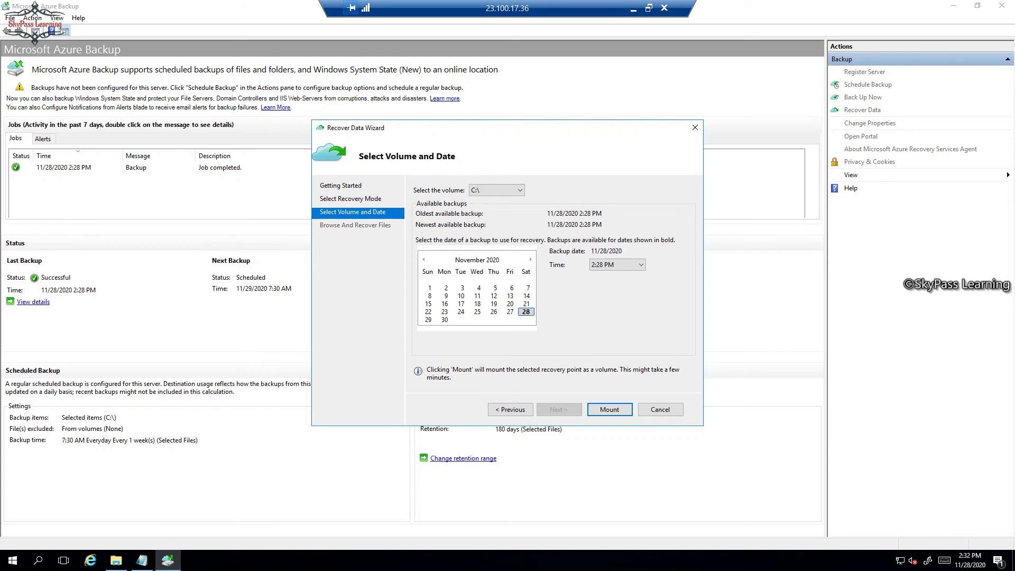
key(Return)
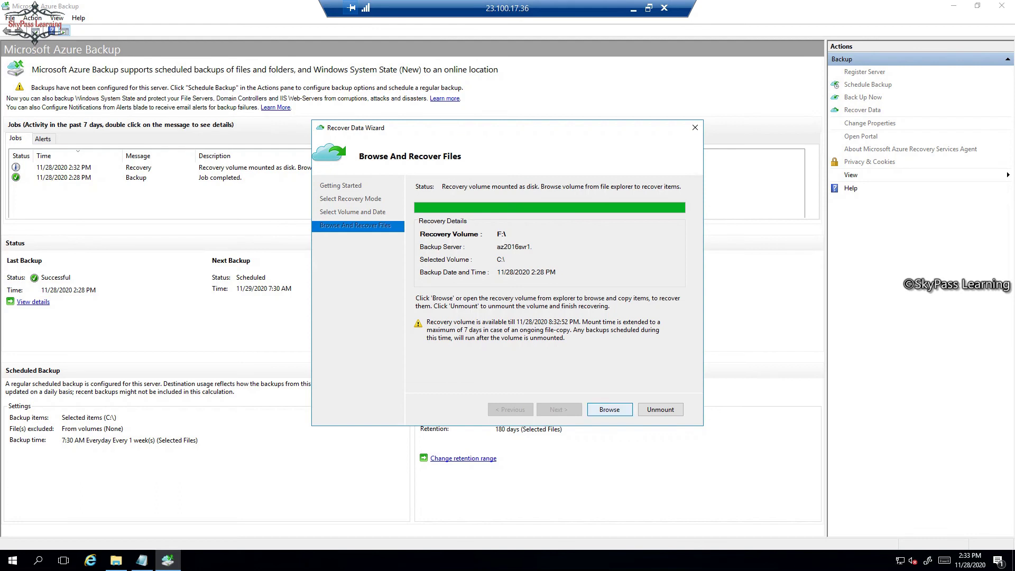
Browse the mounted recovery volume and copy the TExt file from its MYDOC folder.
key(Return)
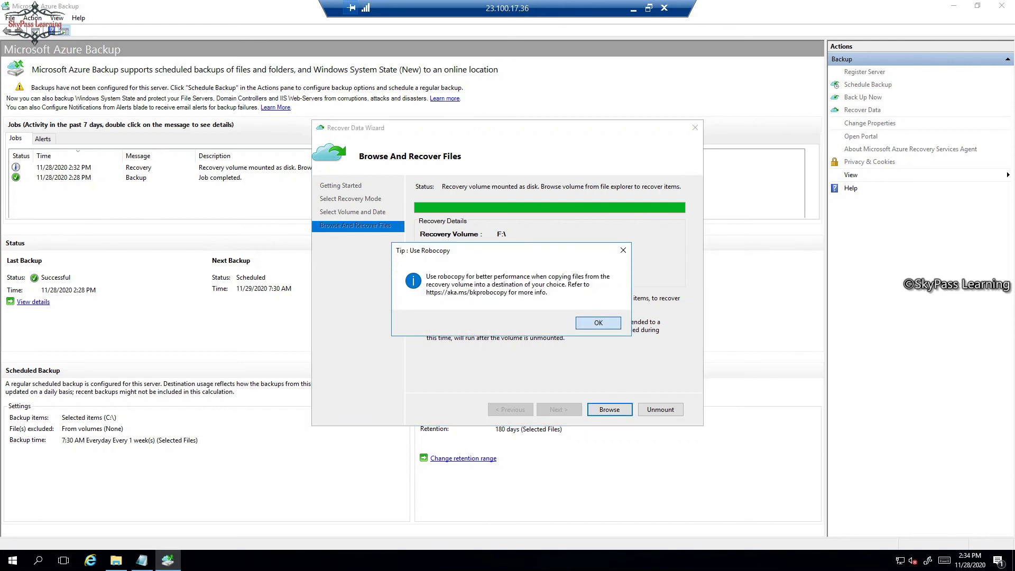
key(Return)
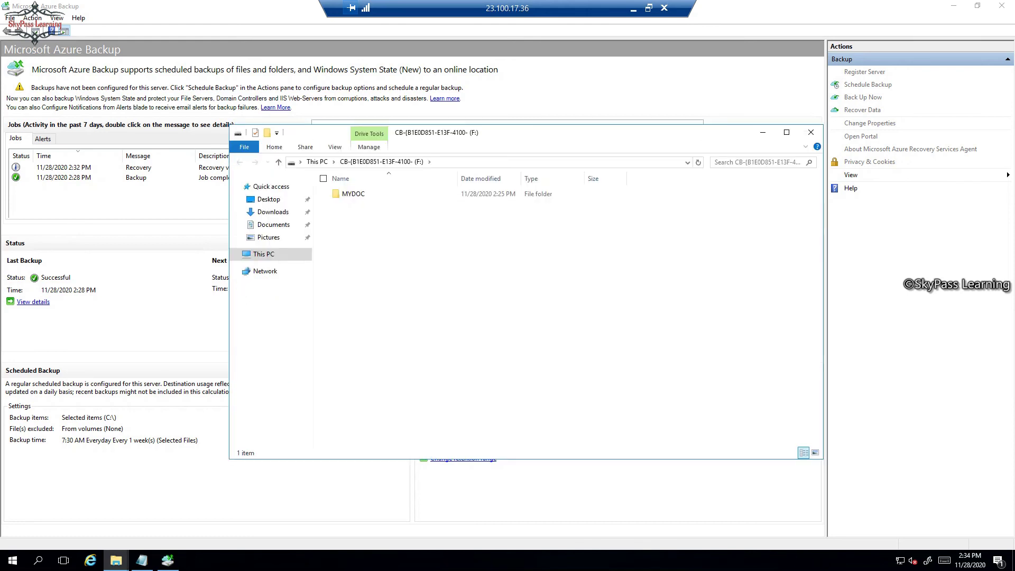
double_click(353, 194)
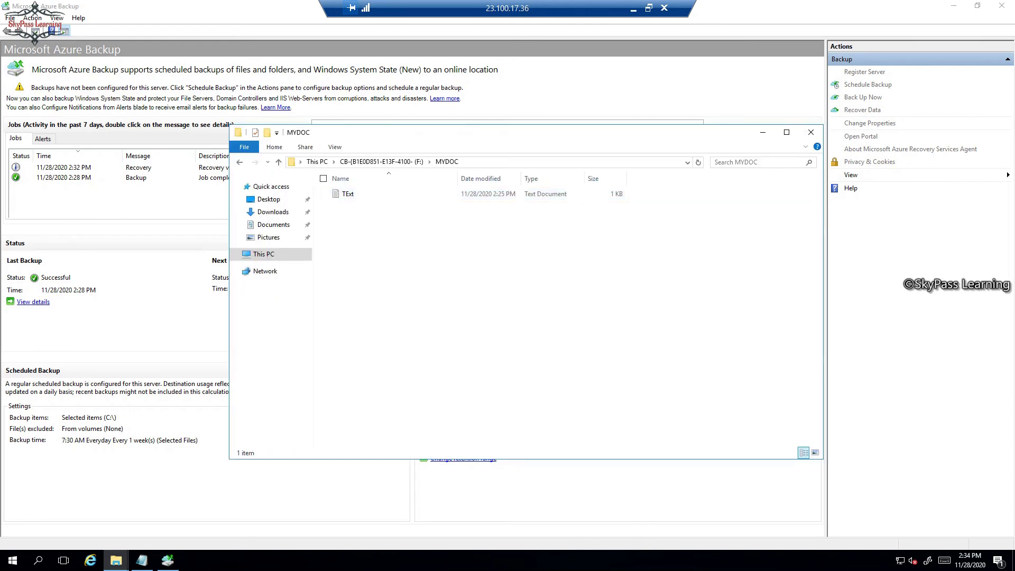
click(350, 195)
right_click(350, 196)
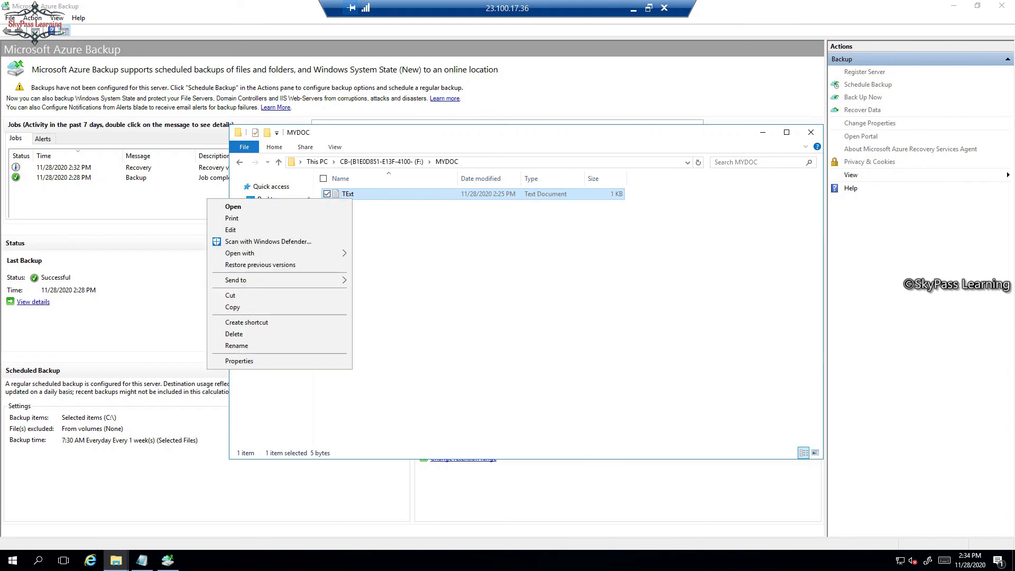
click(232, 307)
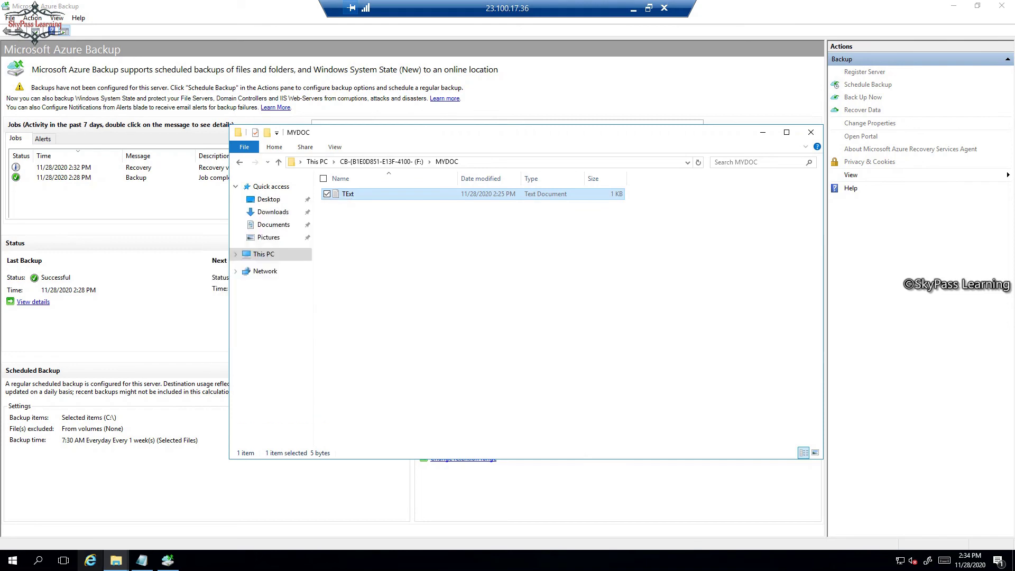
Paste the copied TExt file into the empty MYDOC folder on the Windows (C:) drive.
click(116, 561)
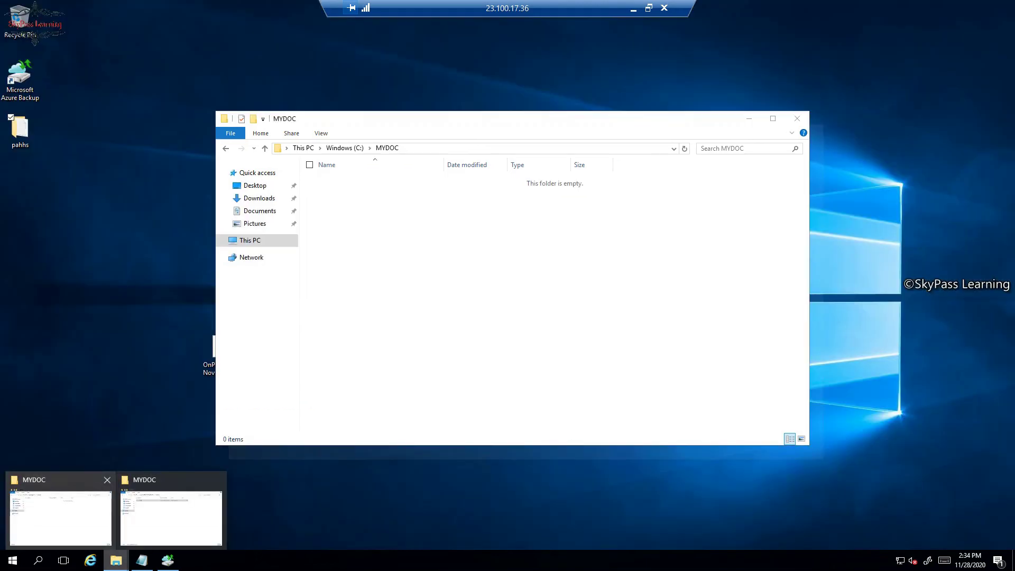
click(61, 515)
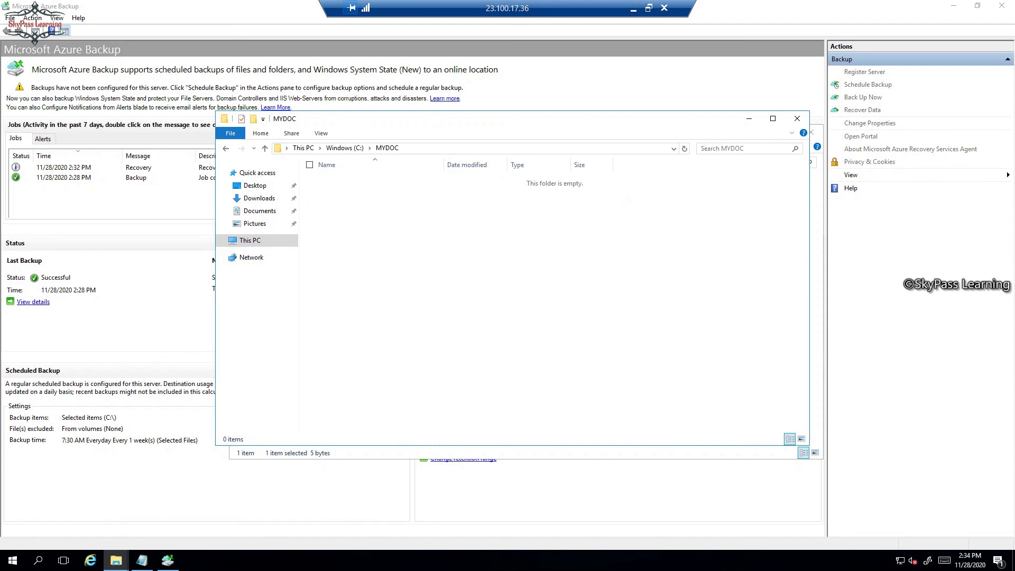
right_click(317, 251)
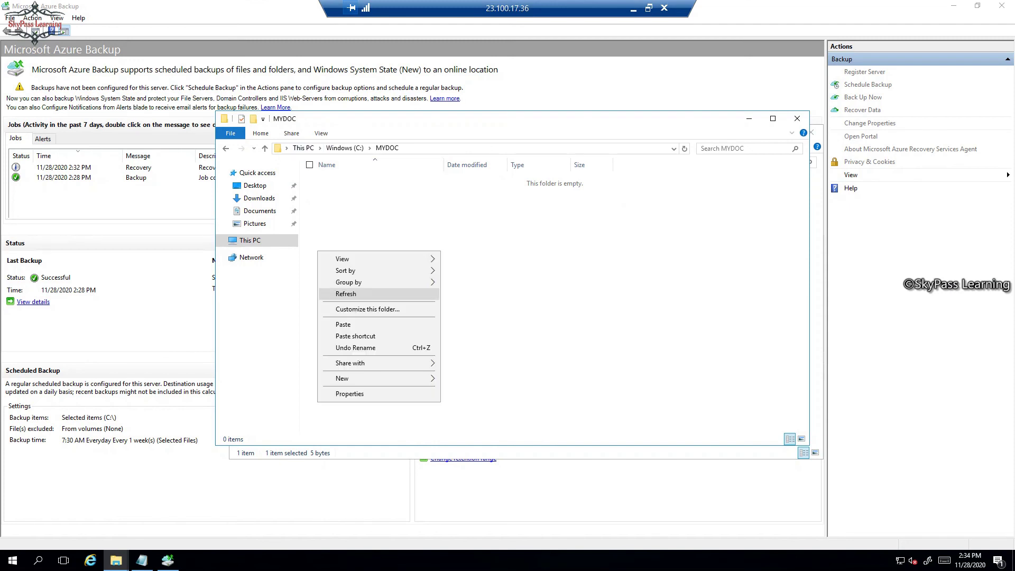
click(339, 326)
Return to the recovery volume's MYDOC folder and check its full path and the drives under This PC.
click(115, 560)
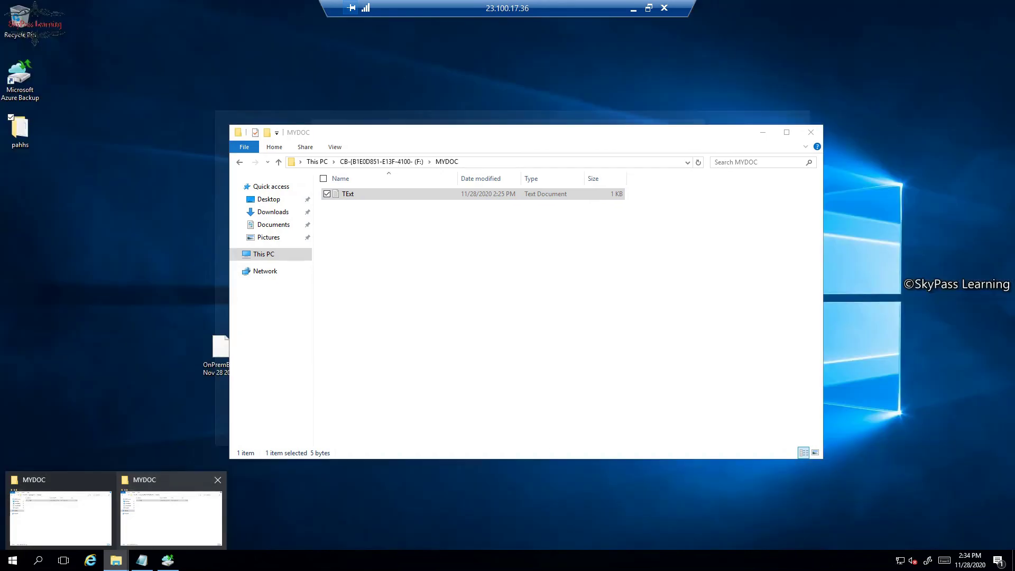
click(172, 513)
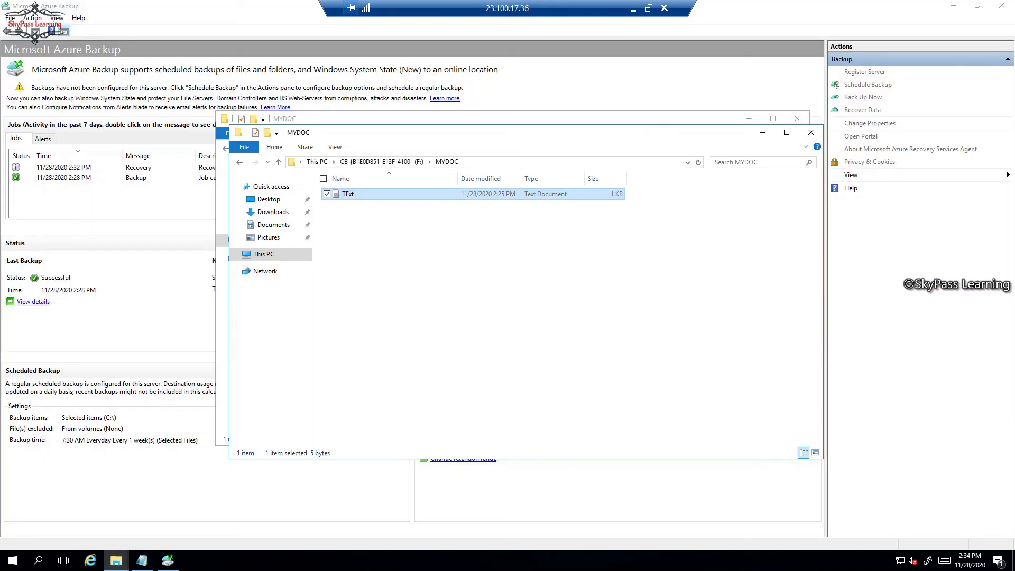
click(314, 162)
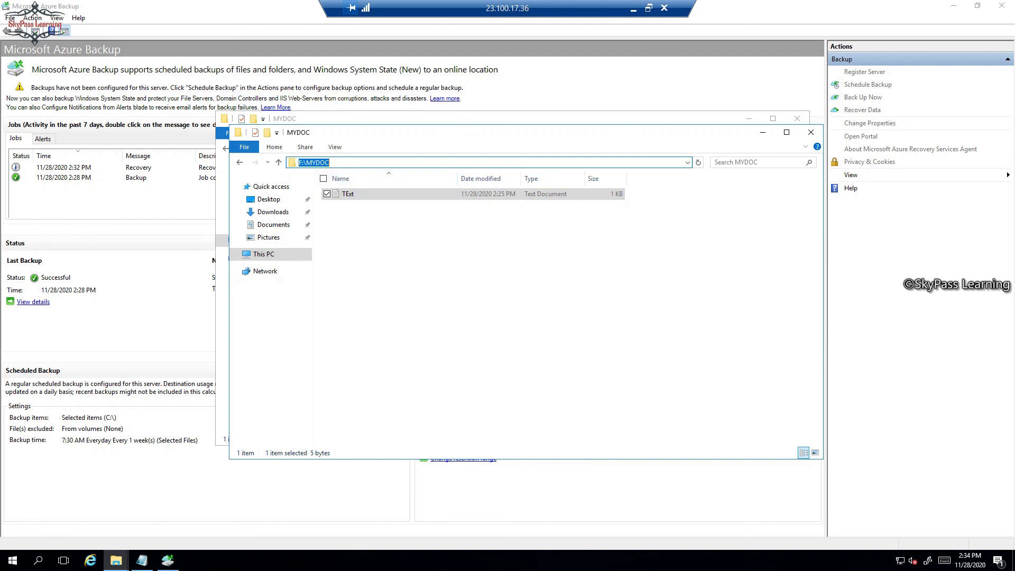
key(Return)
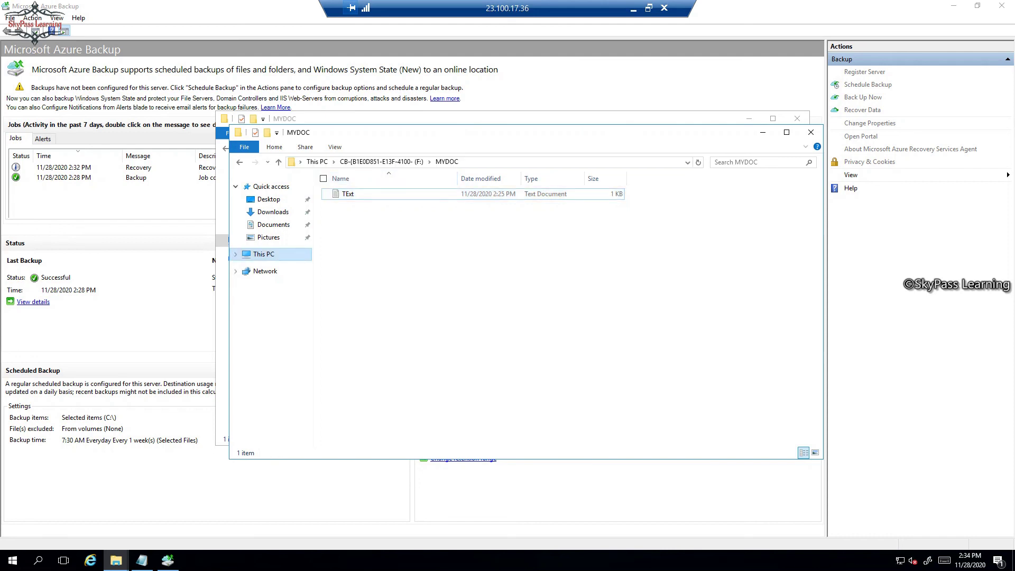
click(235, 254)
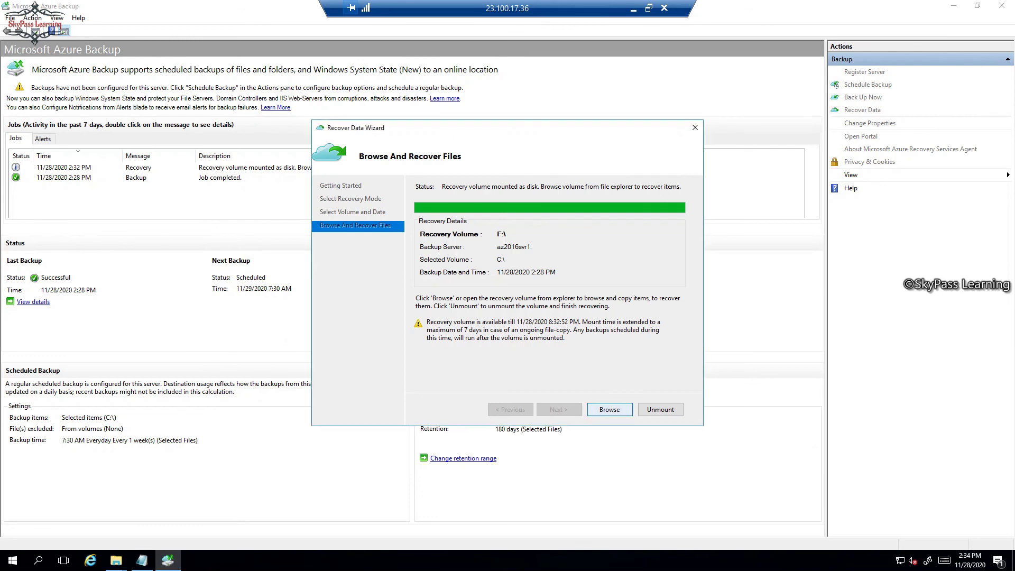
Unmount the recovery volume and confirm ending the current recovery.
click(661, 409)
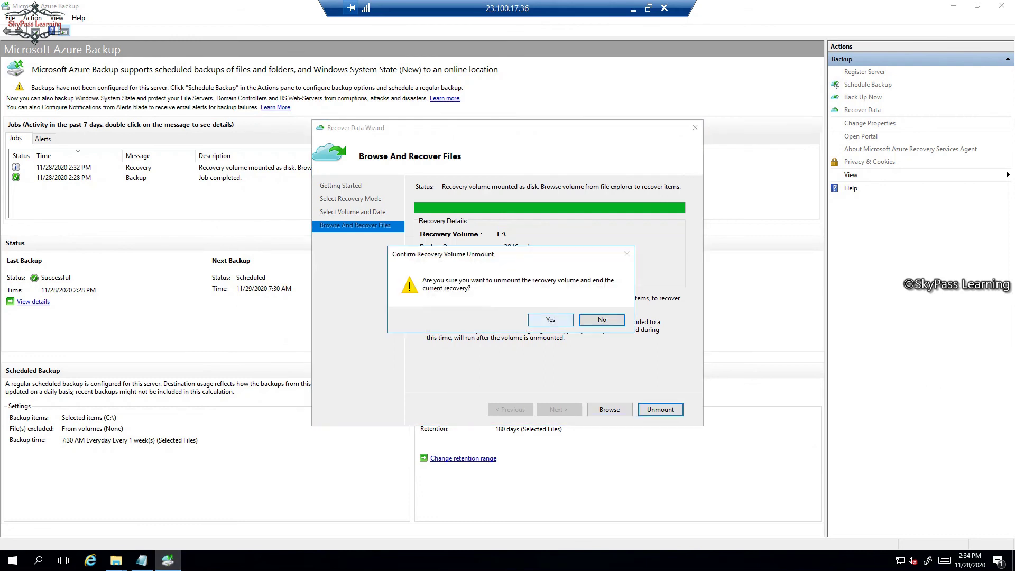
click(550, 319)
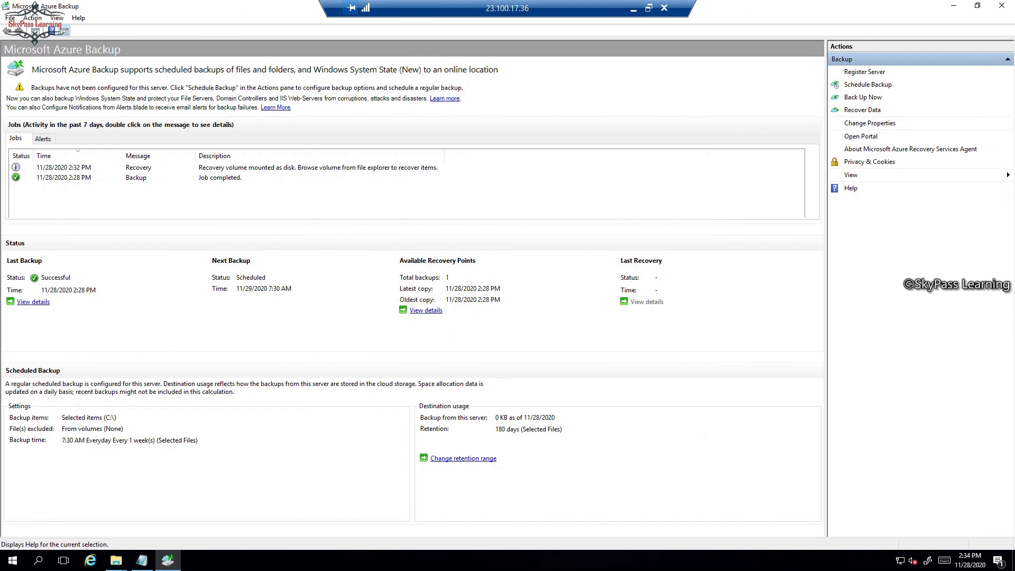
Check the drives under This PC and the contents of the restored TExt file, then return to Microsoft Azure Backup to review the recovery job.
click(168, 561)
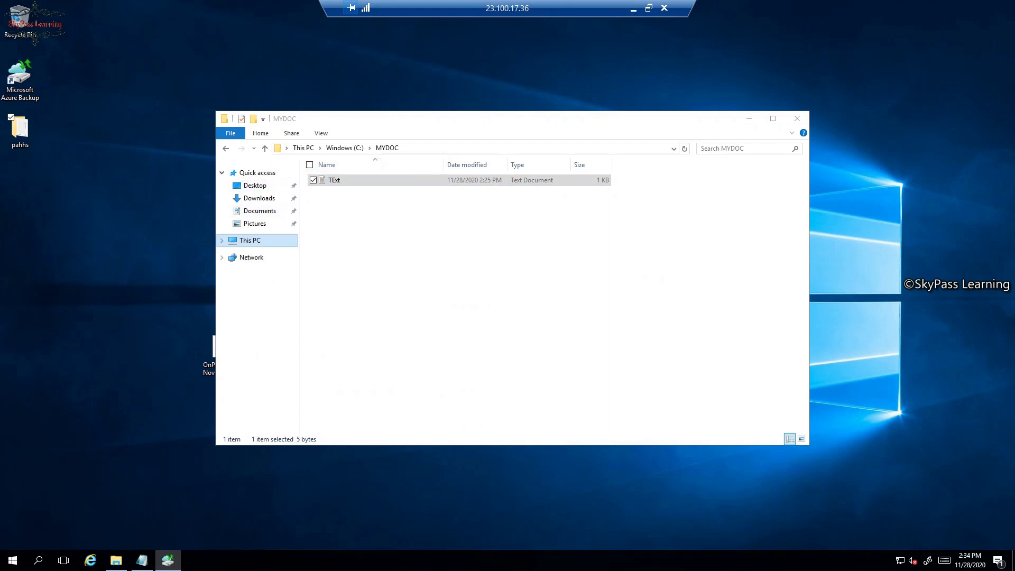
click(222, 241)
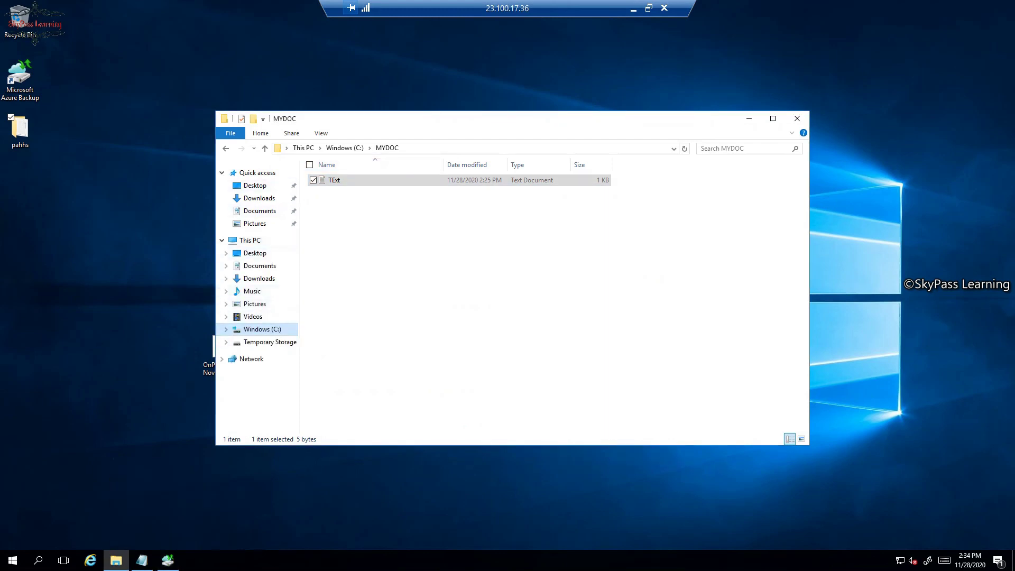
click(334, 181)
key(Return)
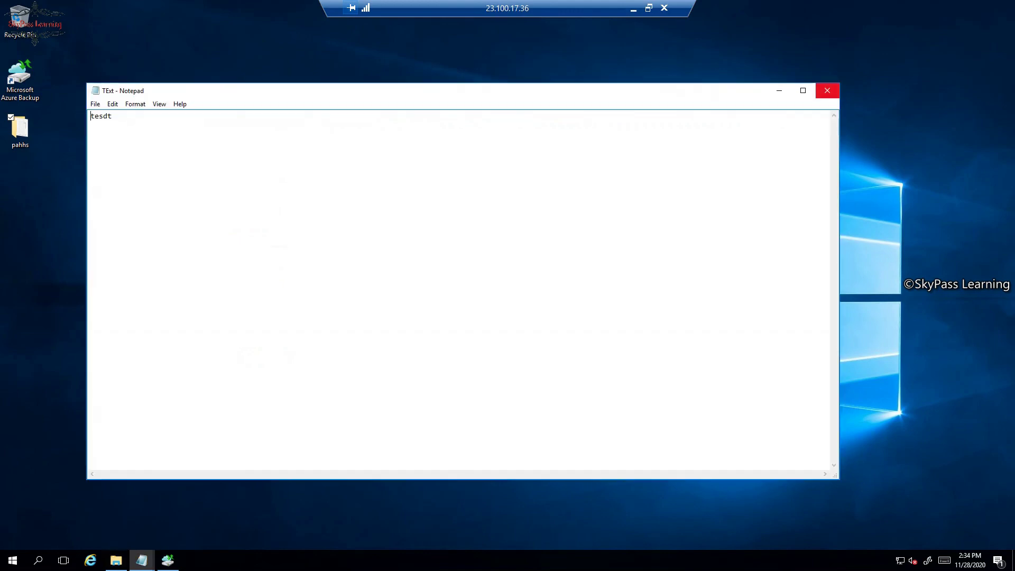
click(828, 90)
click(168, 560)
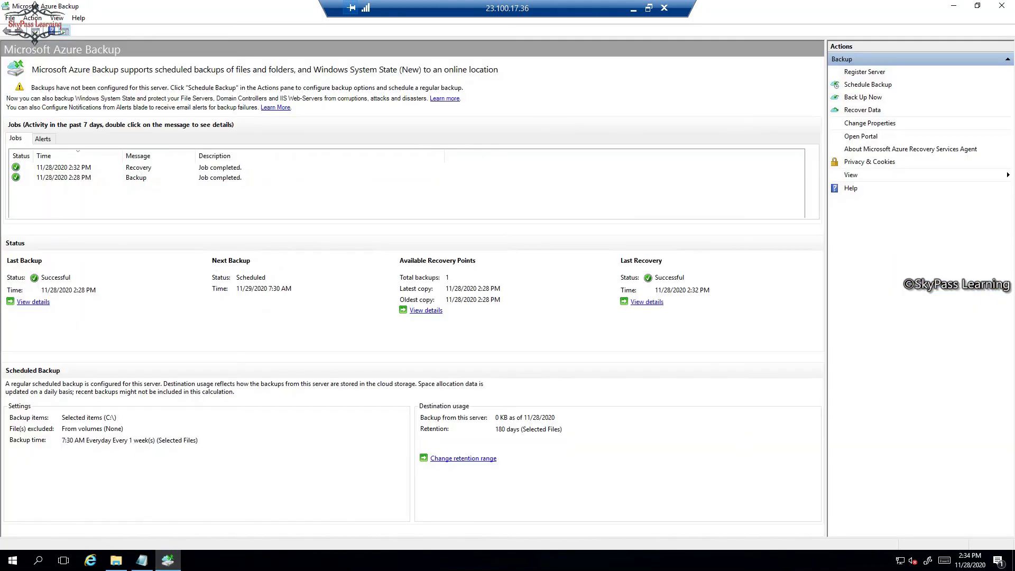